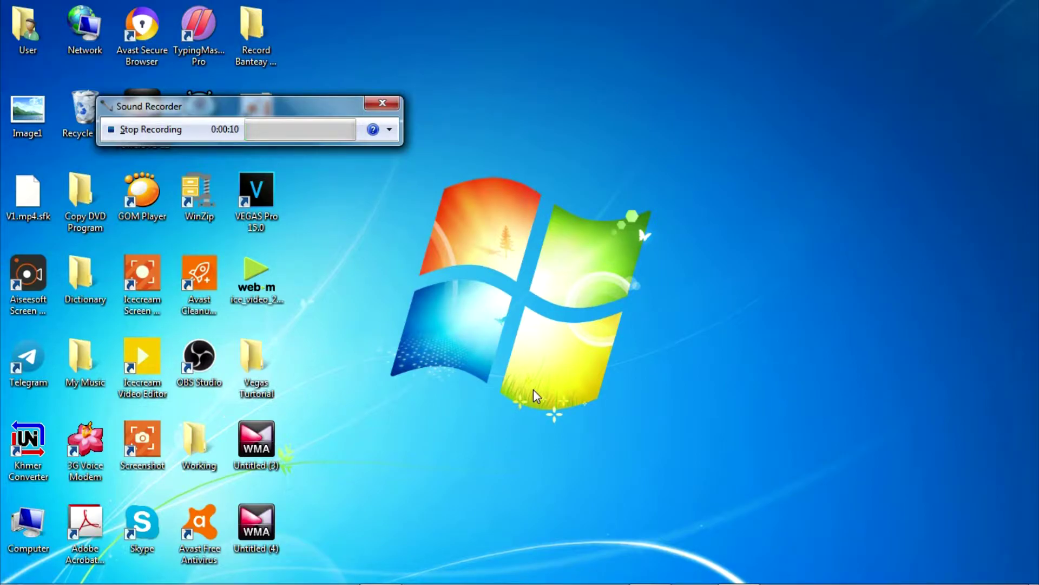
Move the Sound Recorder window out of the way of the desktop icons and launch VEGAS Pro 15.0
drag(252, 113, 891, 17)
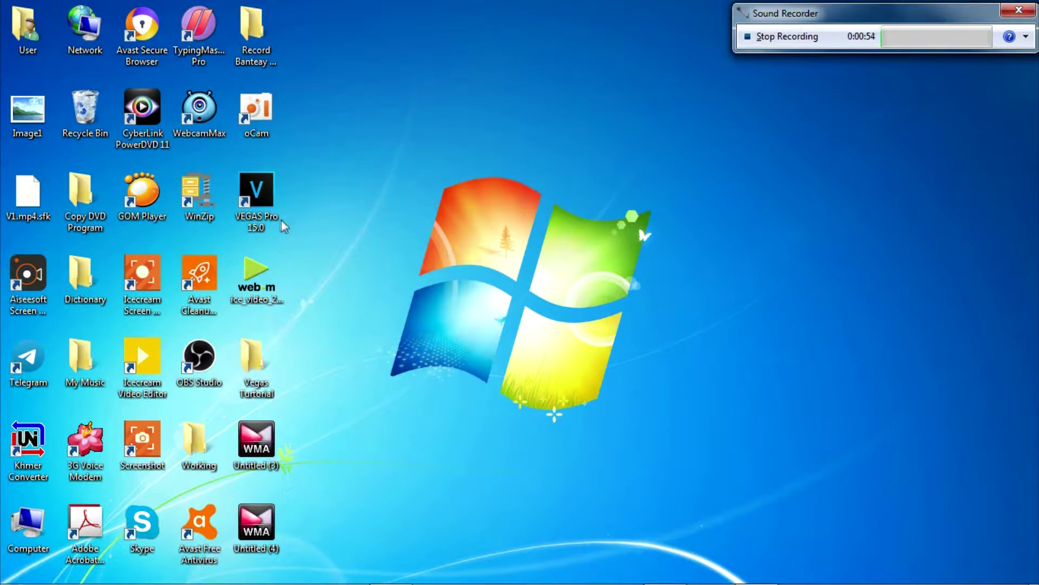
click(267, 204)
double_click(266, 204)
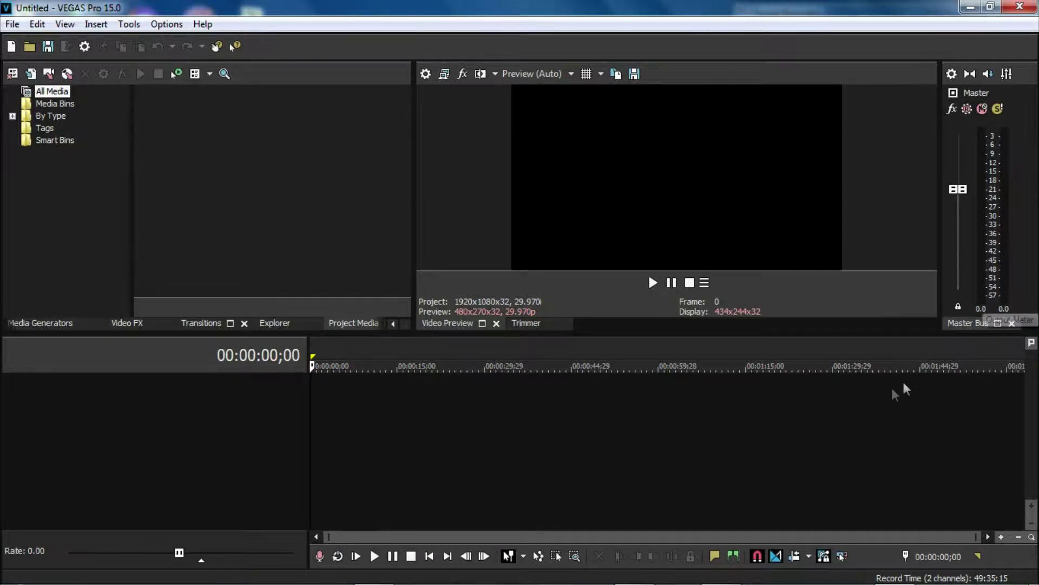
Check the source files in the desktop folder Vegas Turtorial, close it and return to the VEGAS Pro window
click(970, 6)
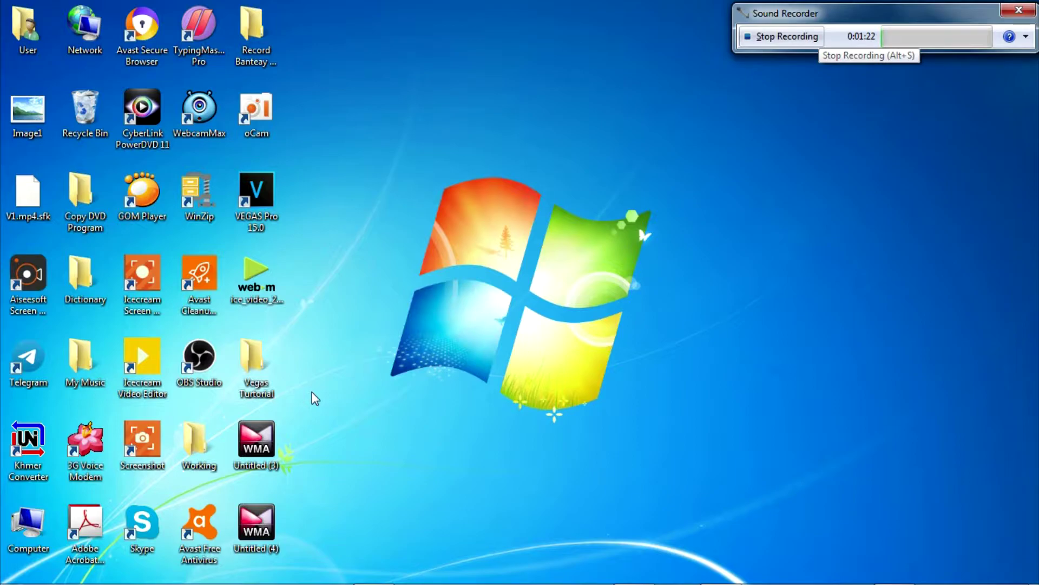
click(259, 394)
double_click(258, 394)
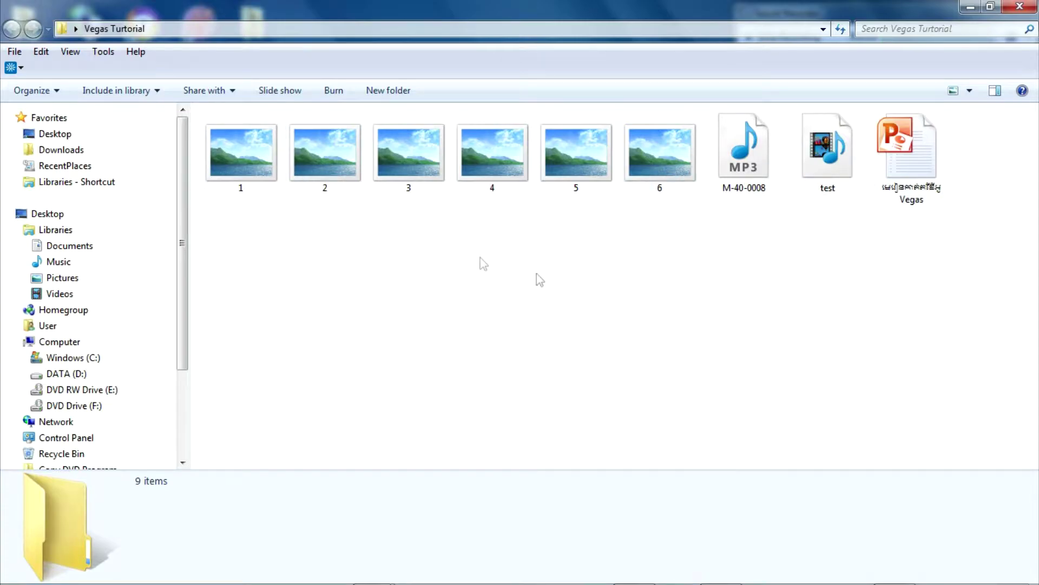
click(1030, 7)
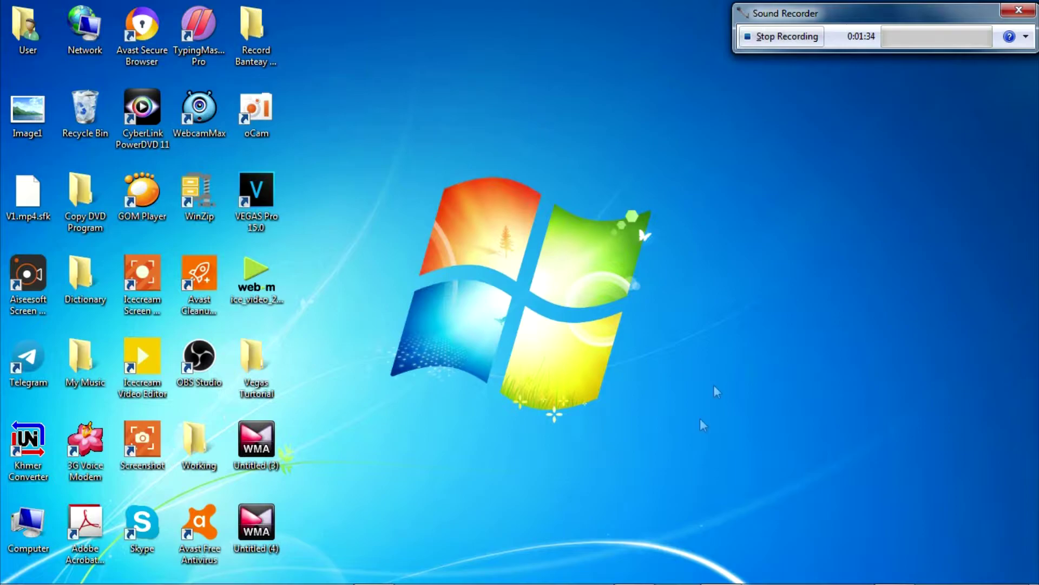
click(894, 574)
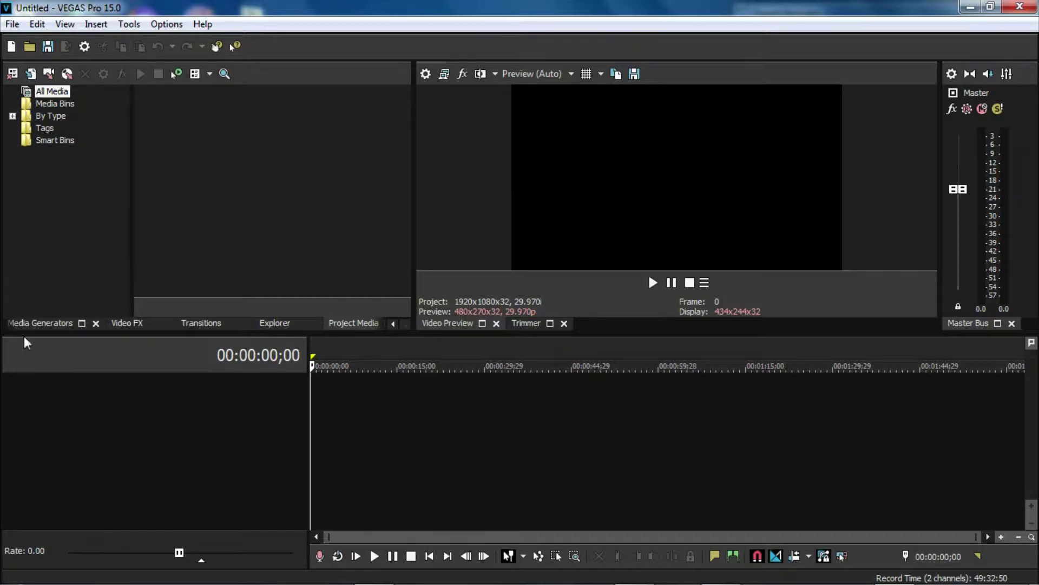
Look through the media generators, video effects, transitions, file explorer and project media in turn
click(59, 328)
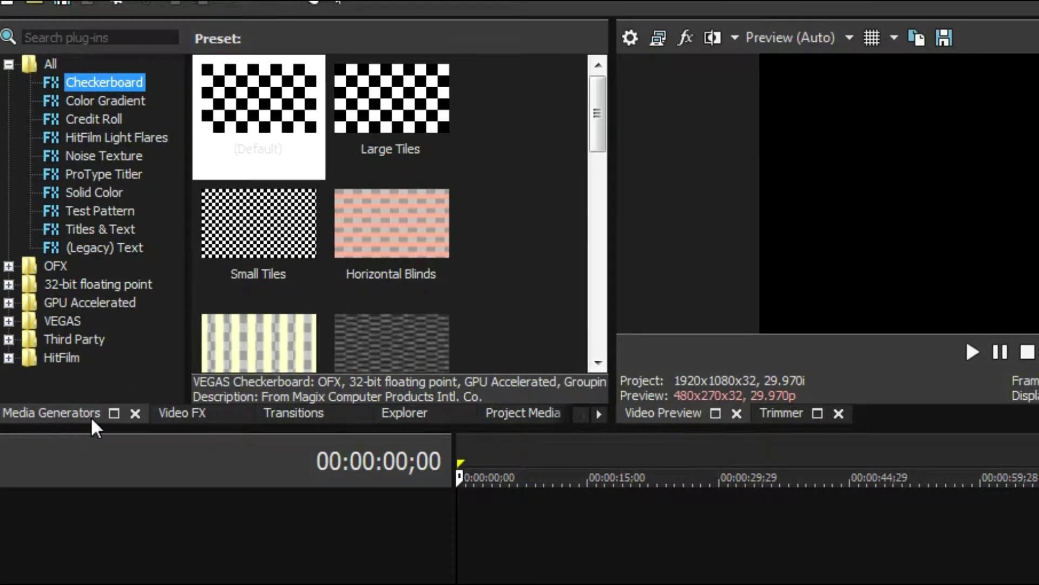
click(190, 415)
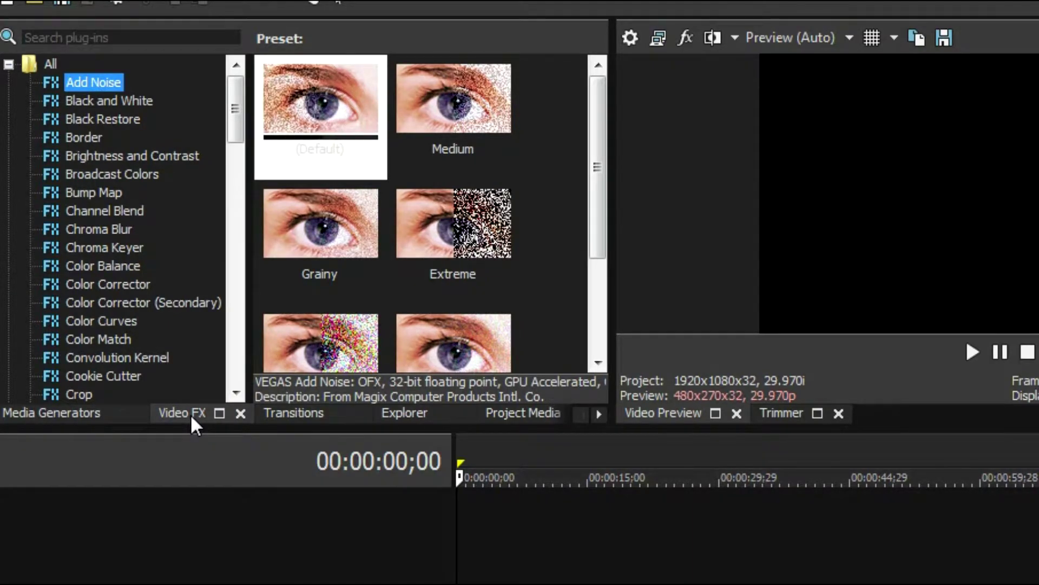
click(295, 405)
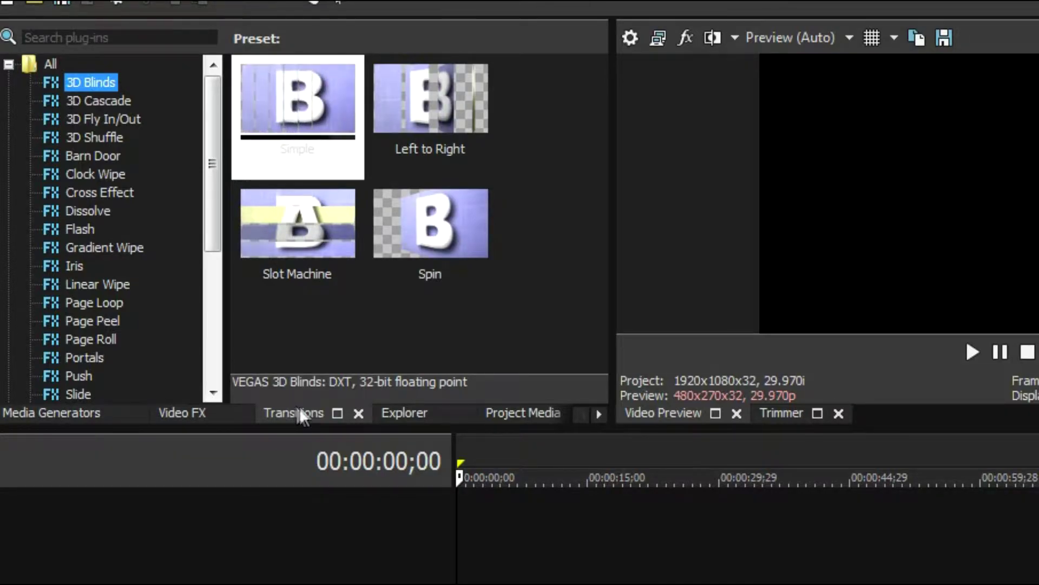
click(400, 414)
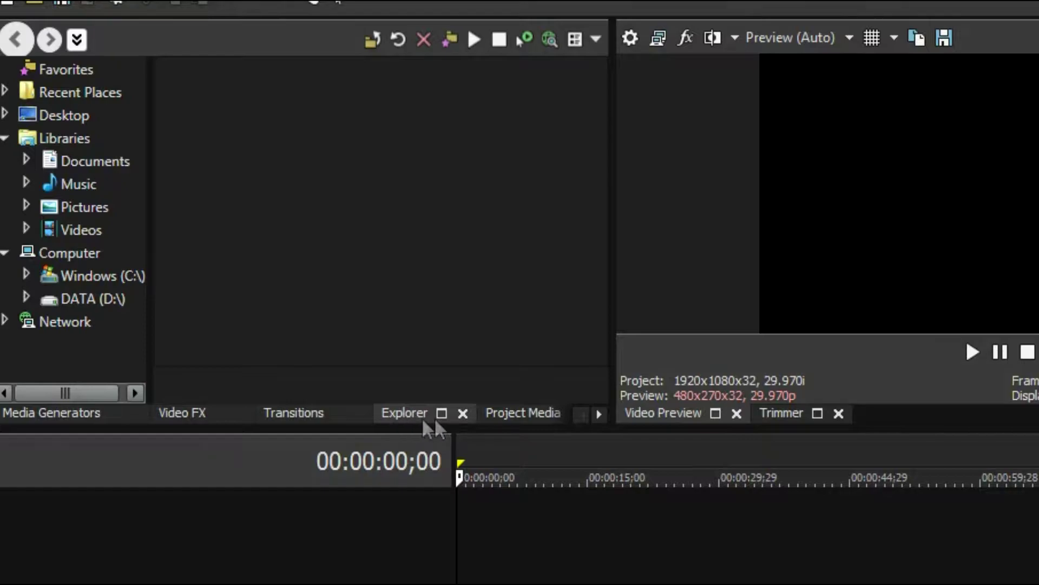
click(509, 414)
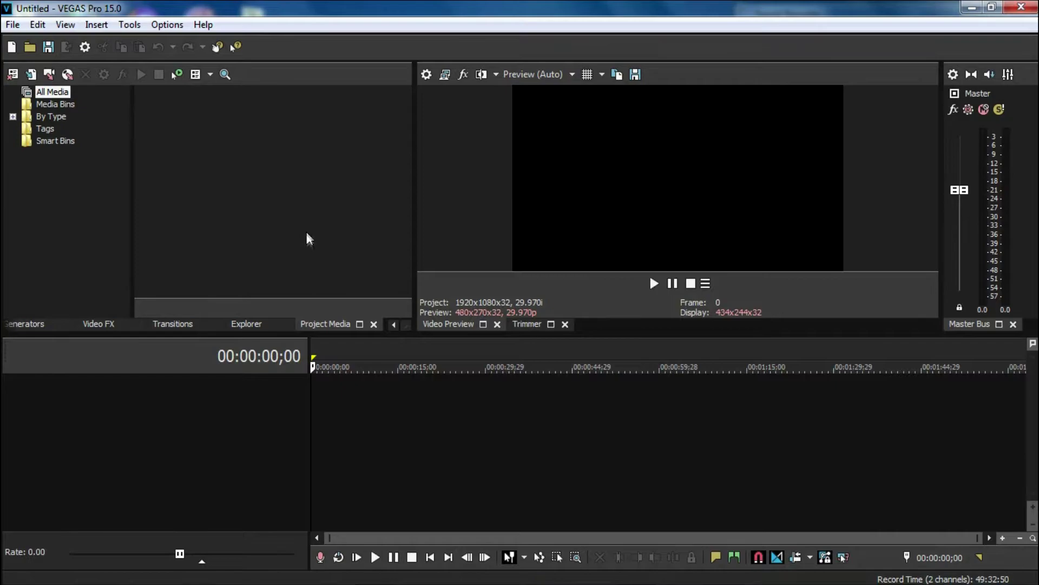
Open images 1 to 4 from the Vegas Turtorial folder onto the timeline, starting at 00:00:30;04
click(425, 365)
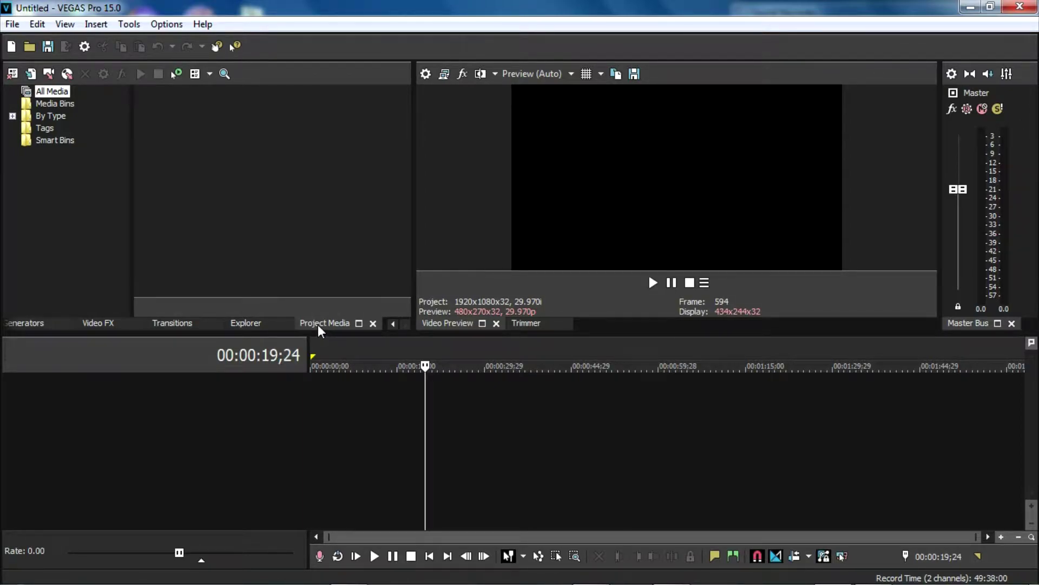
click(485, 415)
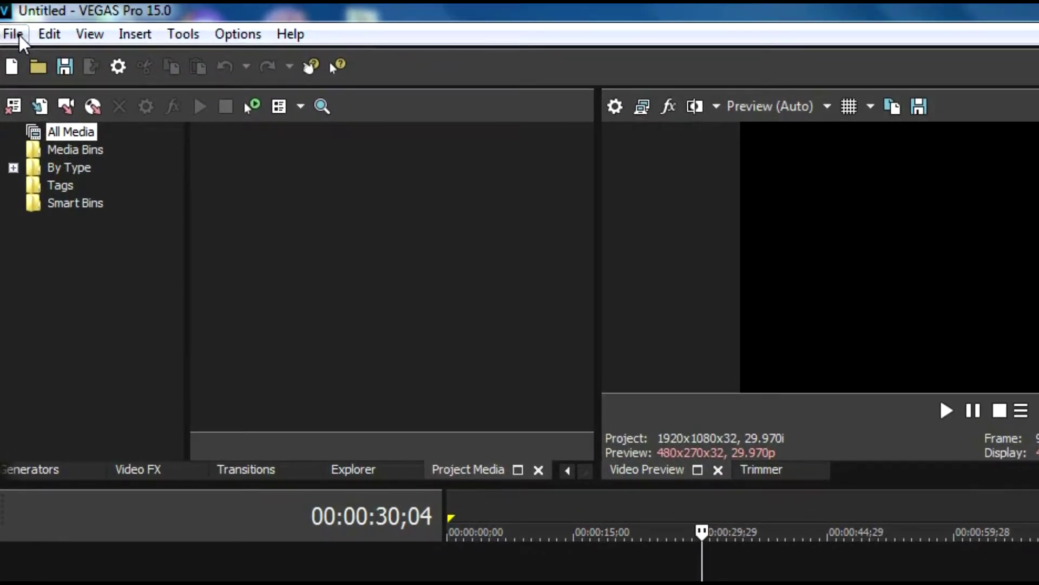
click(19, 34)
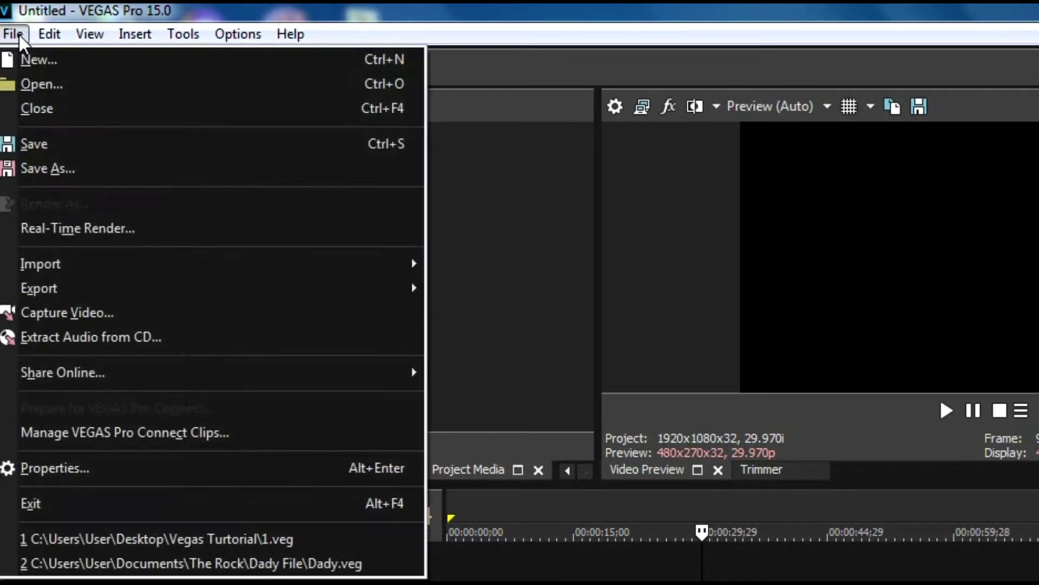
click(32, 79)
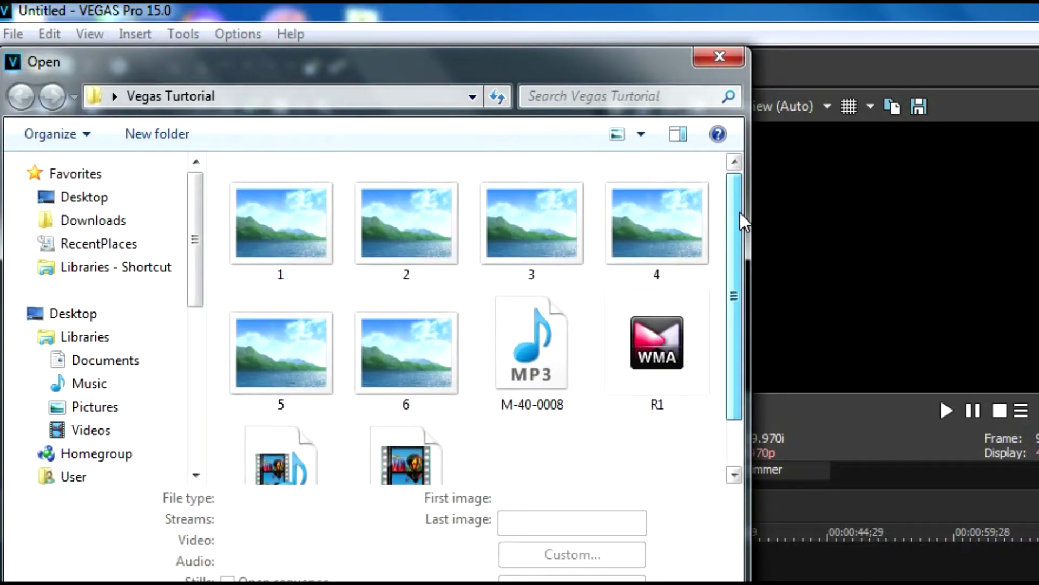
drag(221, 277, 682, 264)
drag(682, 264, 682, 264)
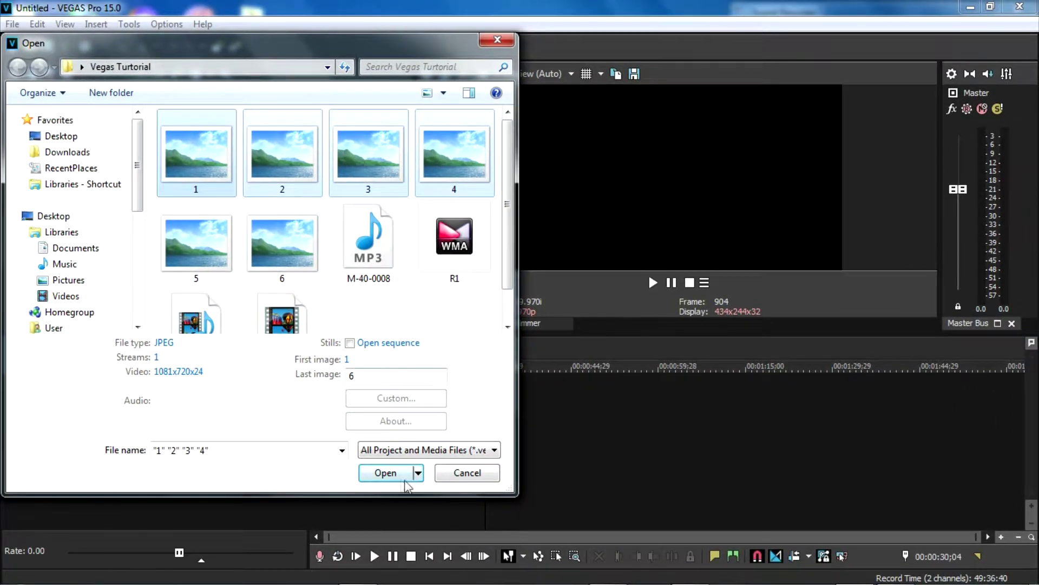
click(387, 472)
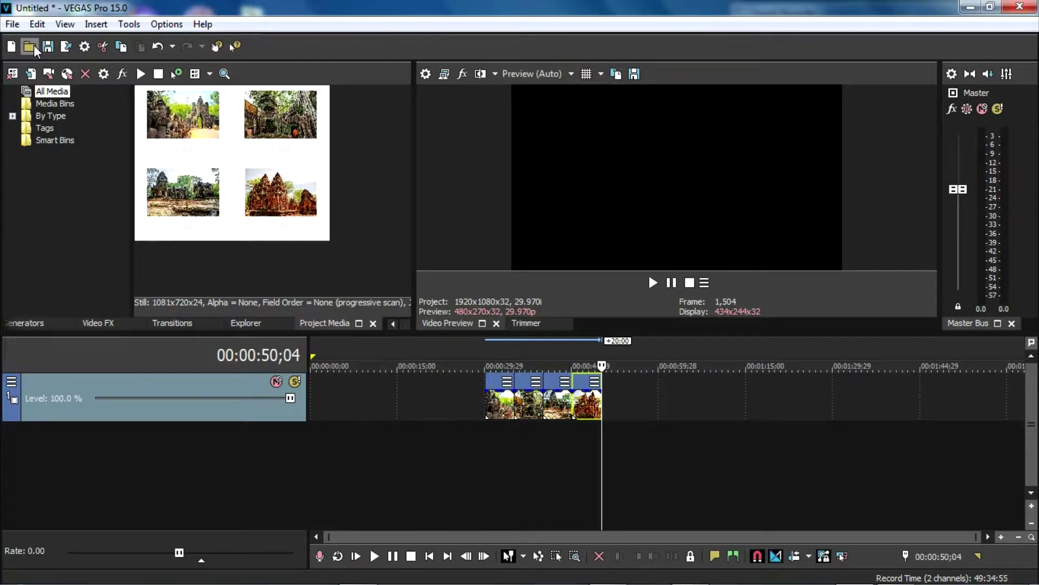
Open images 5 and 6 from the Vegas Turtorial folder onto the timeline, directly after image 4
click(17, 26)
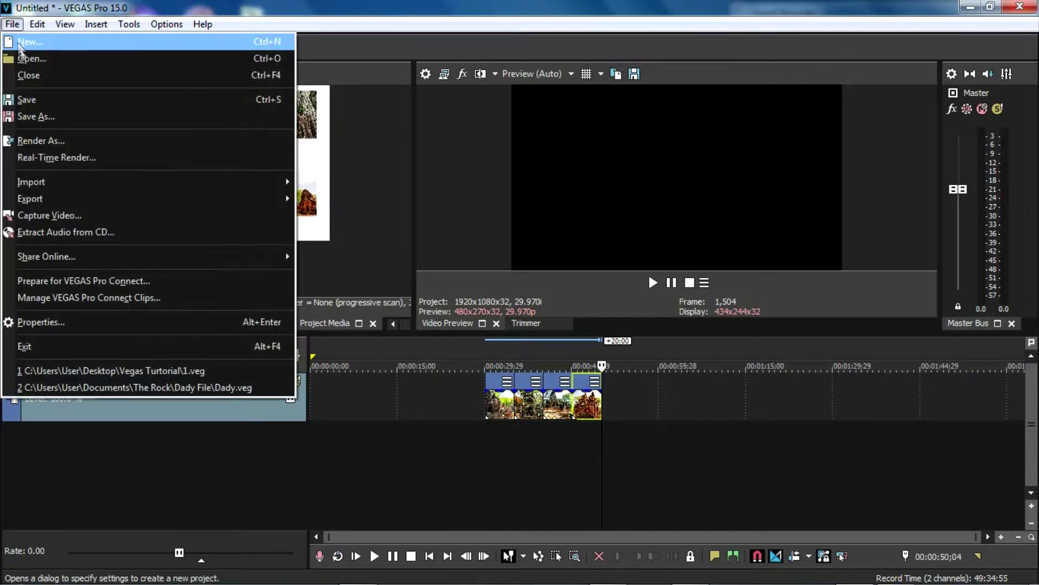
click(25, 59)
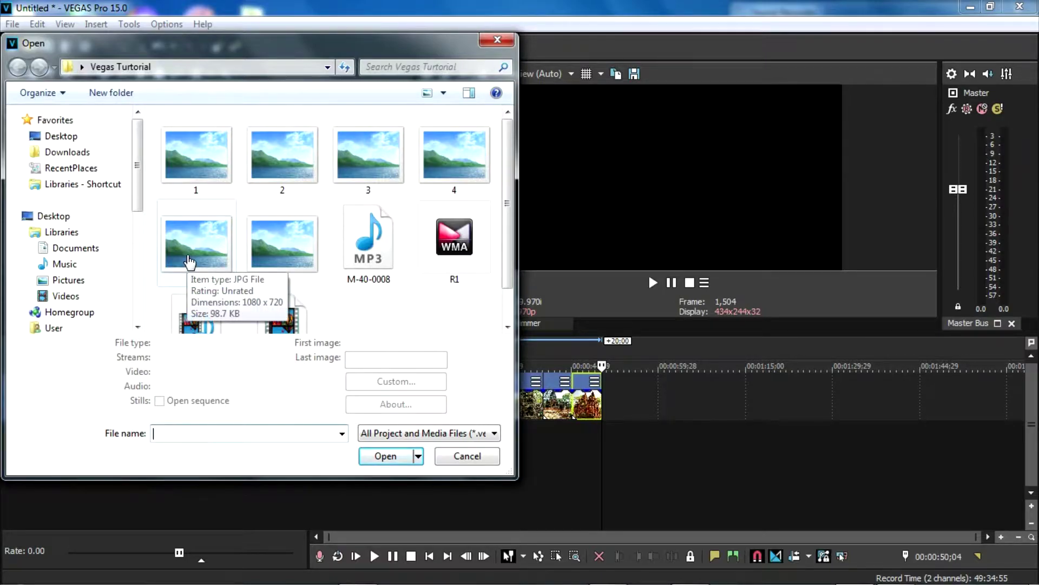
click(190, 255)
ctrl+click(282, 244)
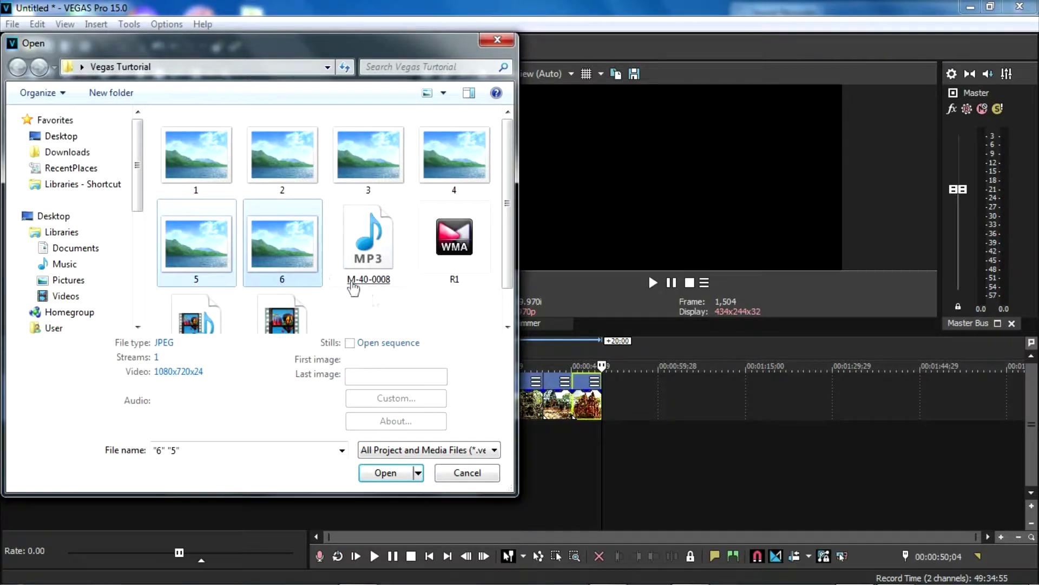
click(386, 472)
Preview each of the six images on the timeline, ending on image 1
click(571, 461)
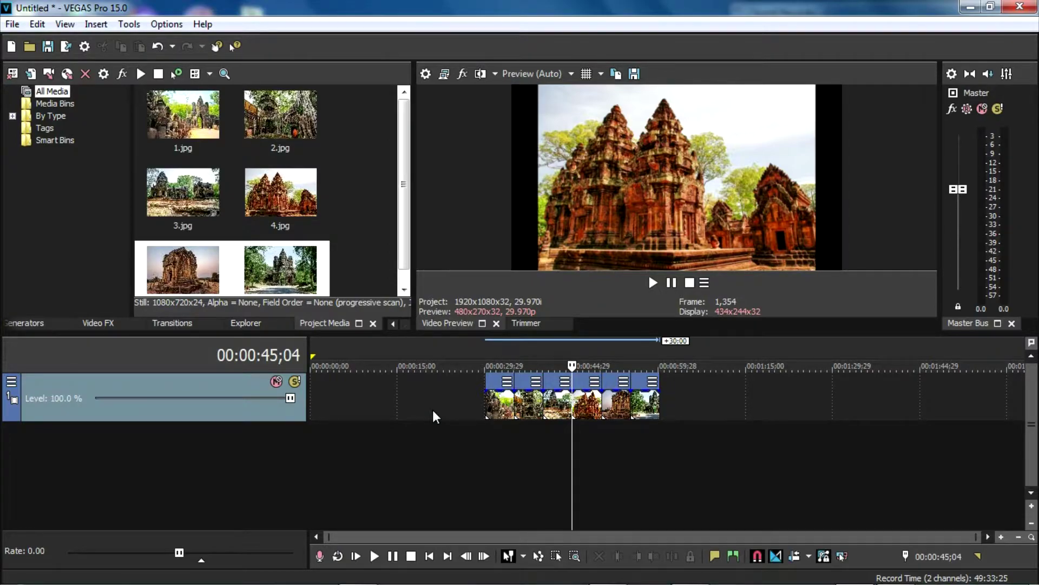
click(619, 479)
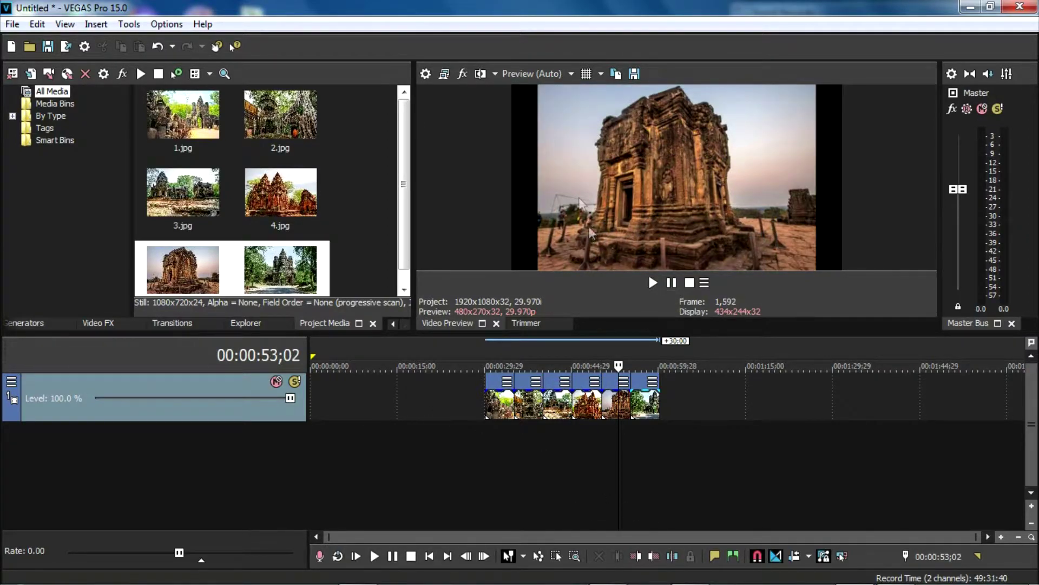
scroll(583, 431, up, 1)
scroll(583, 431, up, 2)
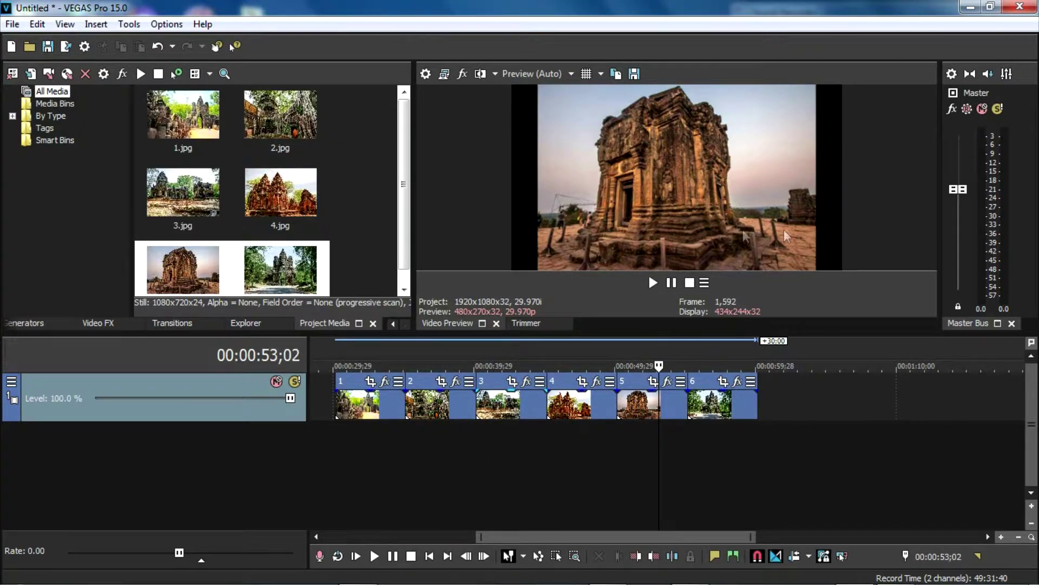
click(357, 415)
click(430, 409)
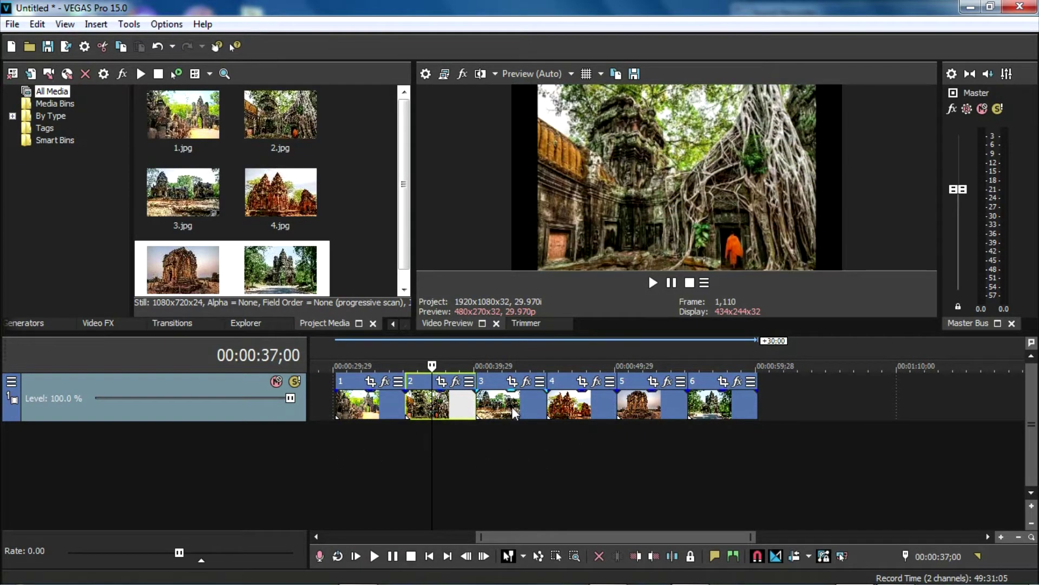
click(512, 411)
click(578, 408)
click(640, 411)
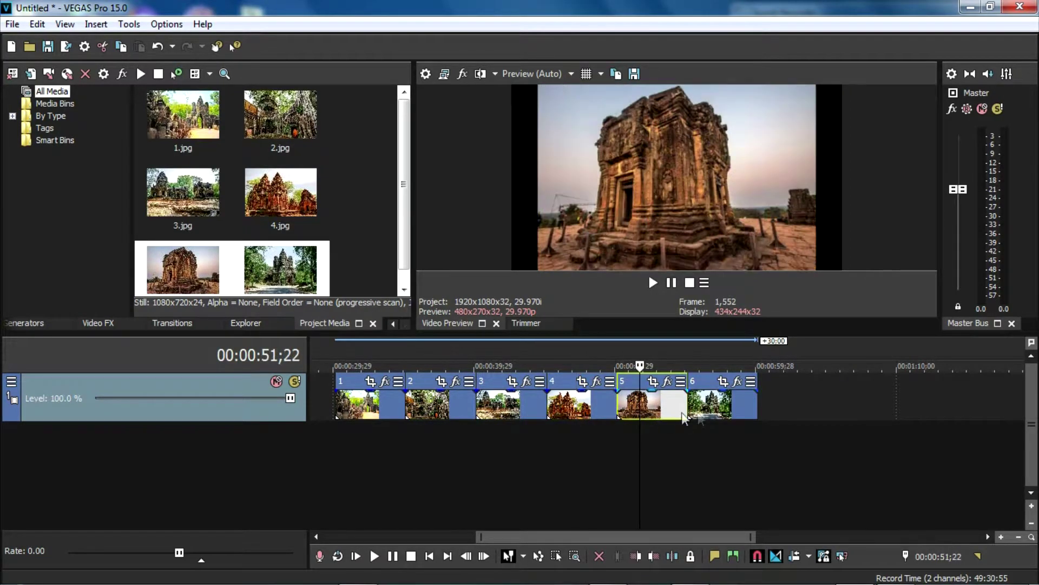
click(714, 413)
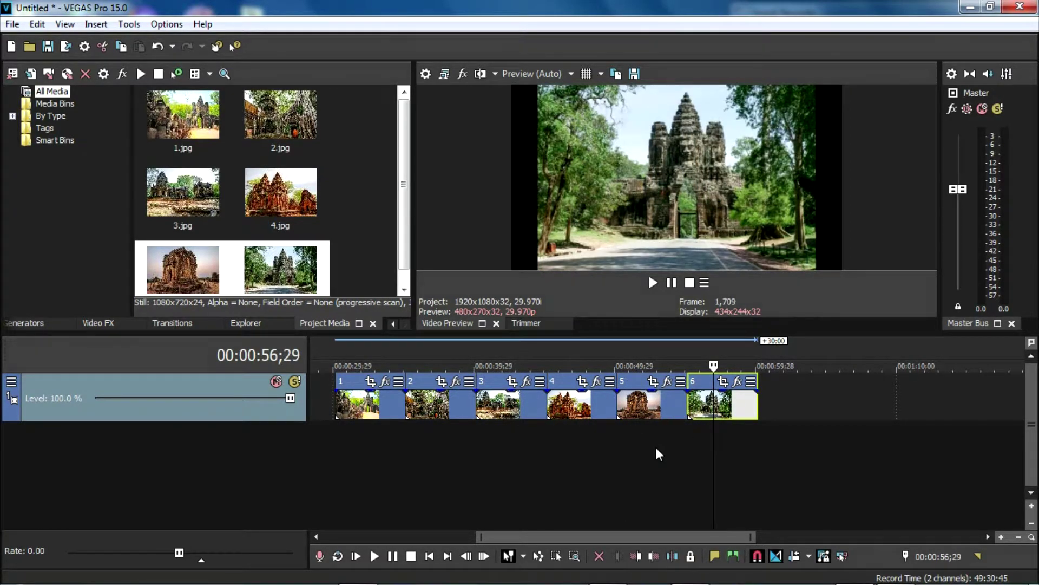
click(501, 472)
click(371, 458)
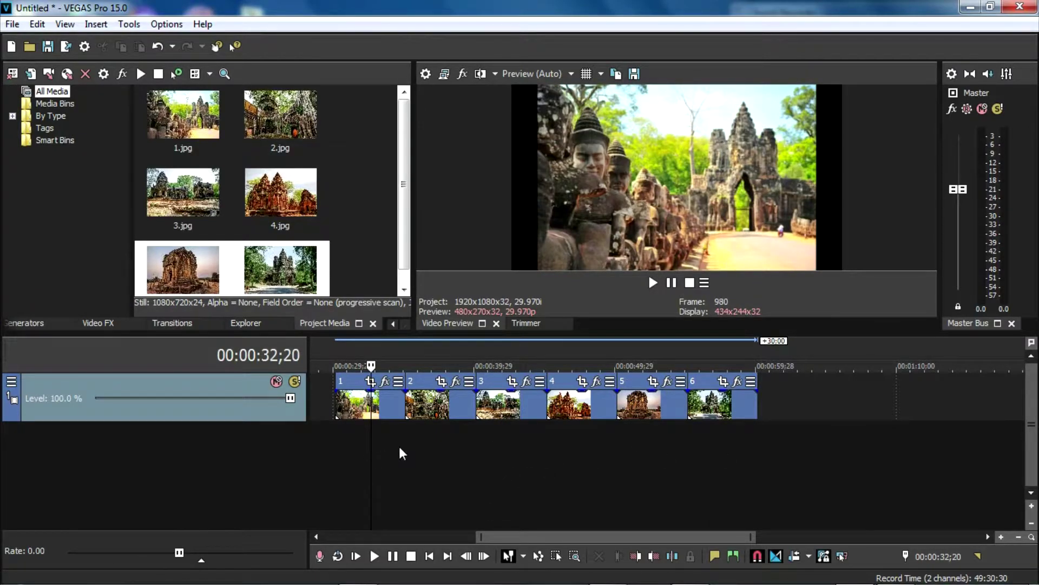
Open the pan/crop settings of image 1 on the timeline and shrink its crop frame, mainly in height
scroll(397, 436, up, 3)
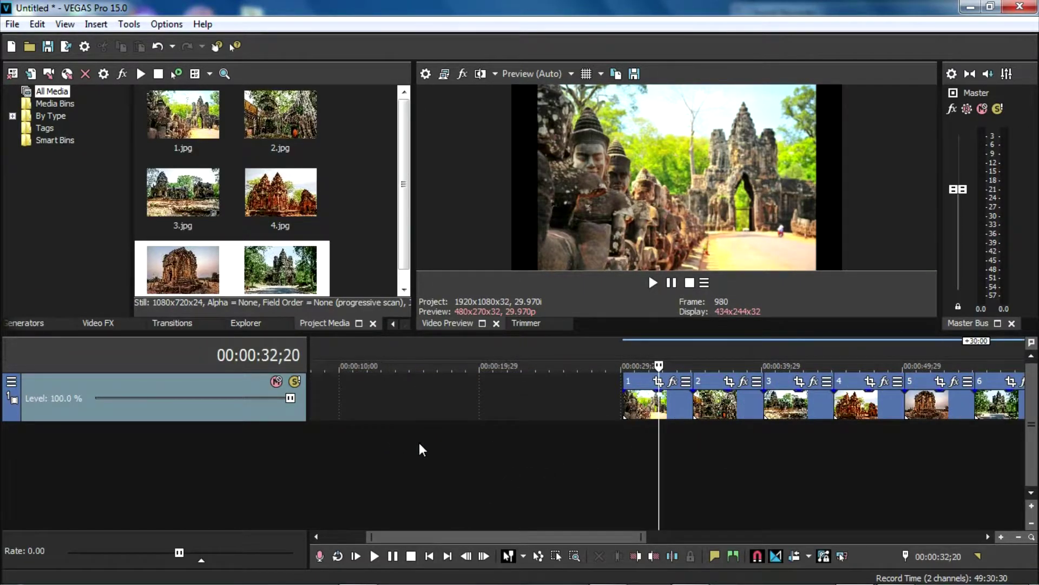
drag(517, 537, 573, 535)
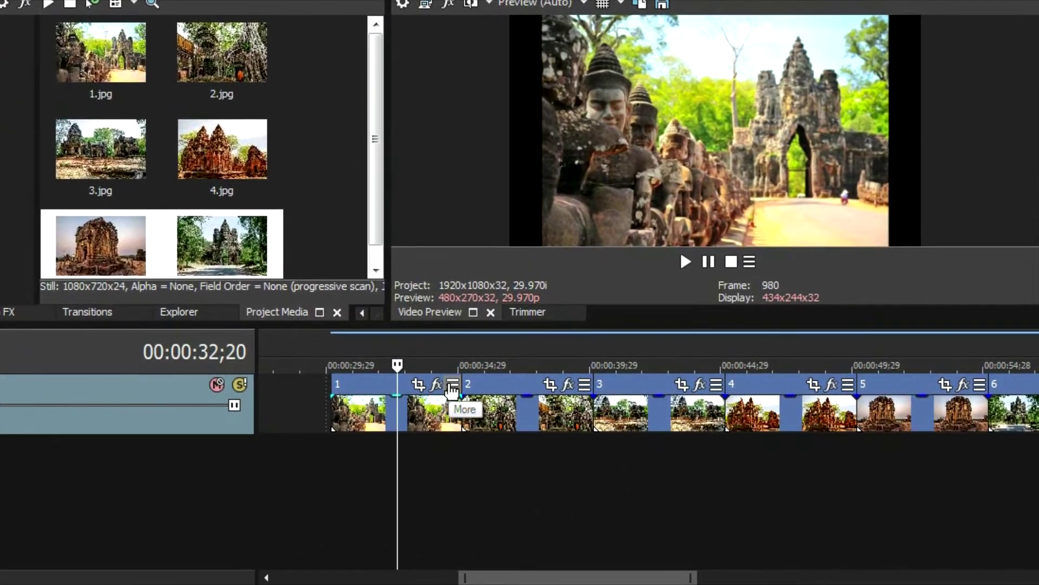
click(420, 386)
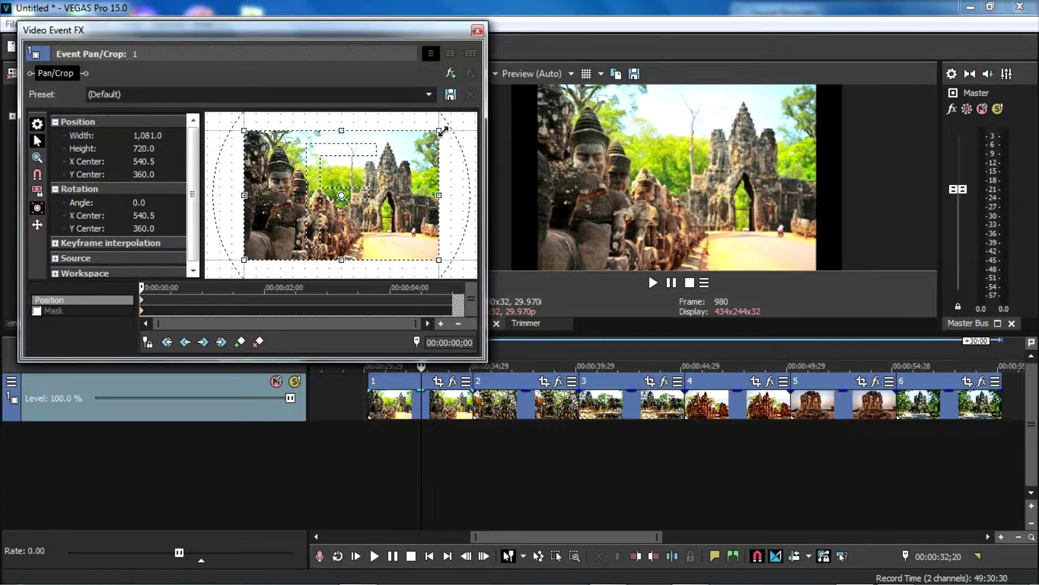
click(658, 138)
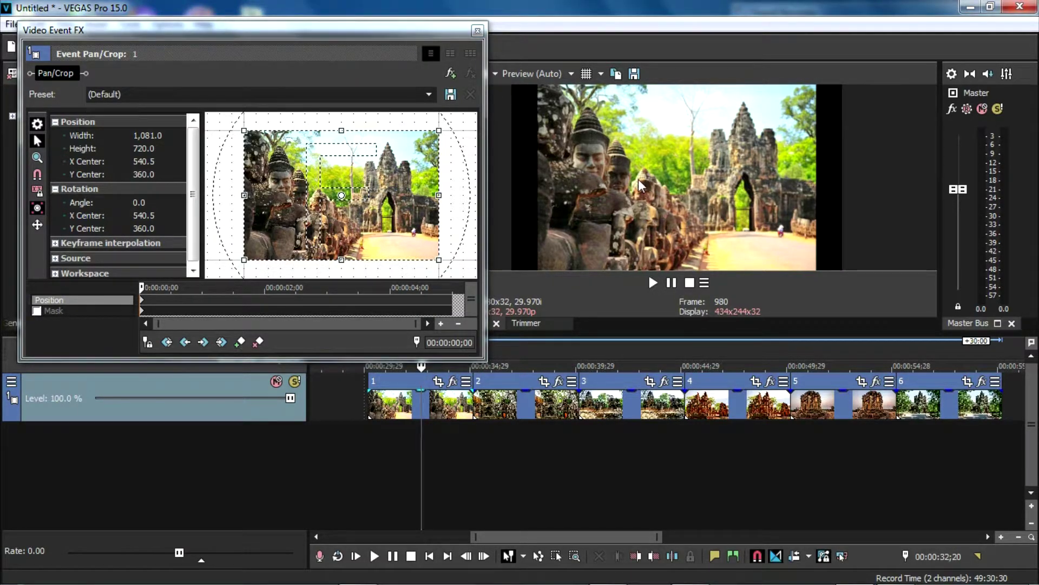
click(36, 211)
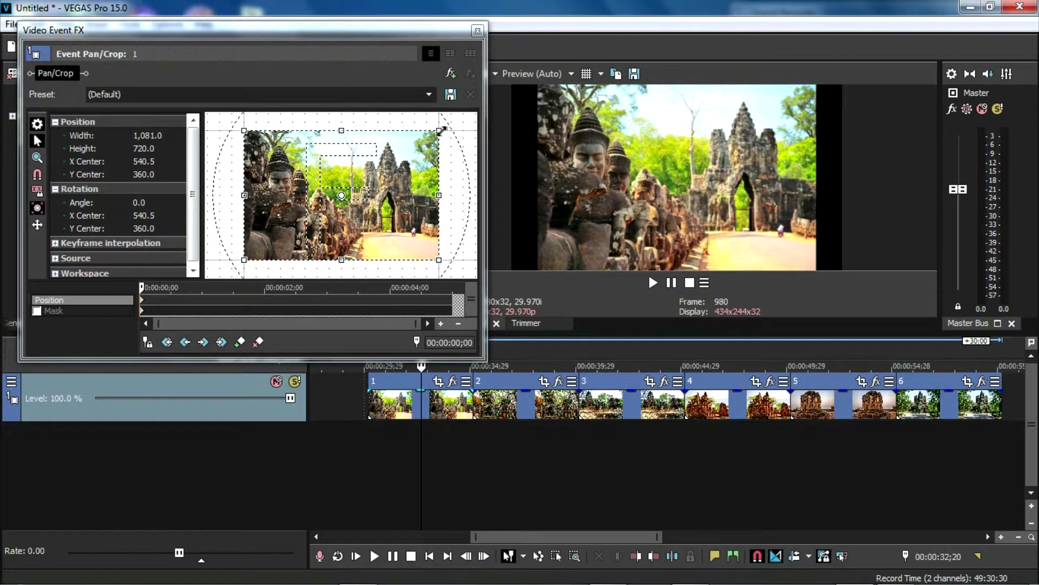
drag(440, 130, 436, 143)
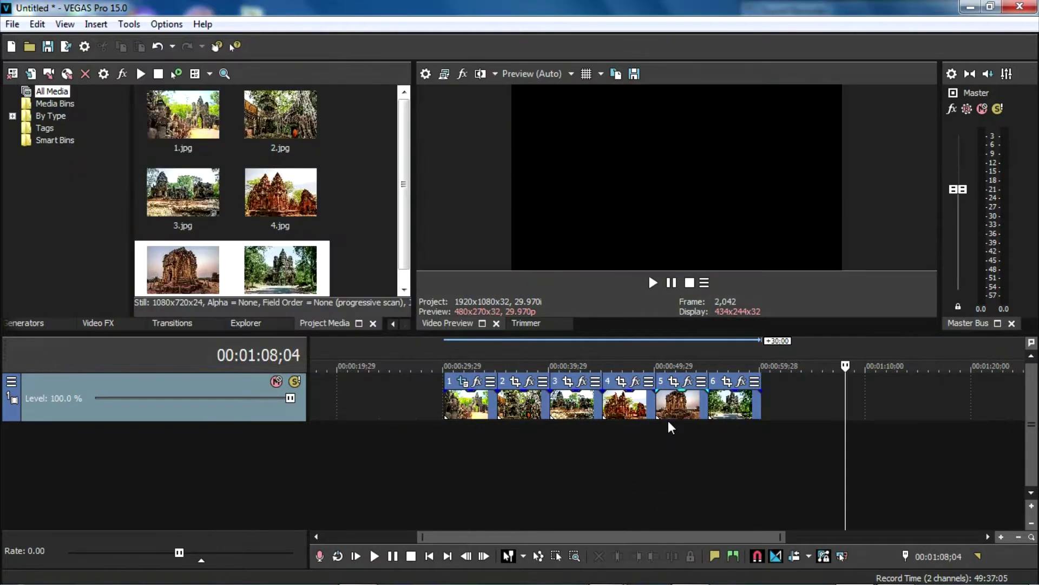
Crop image 2 with Event Pan/Crop to about 633.5 wide by 356 high, centred at about 336.6, 224.4
click(521, 407)
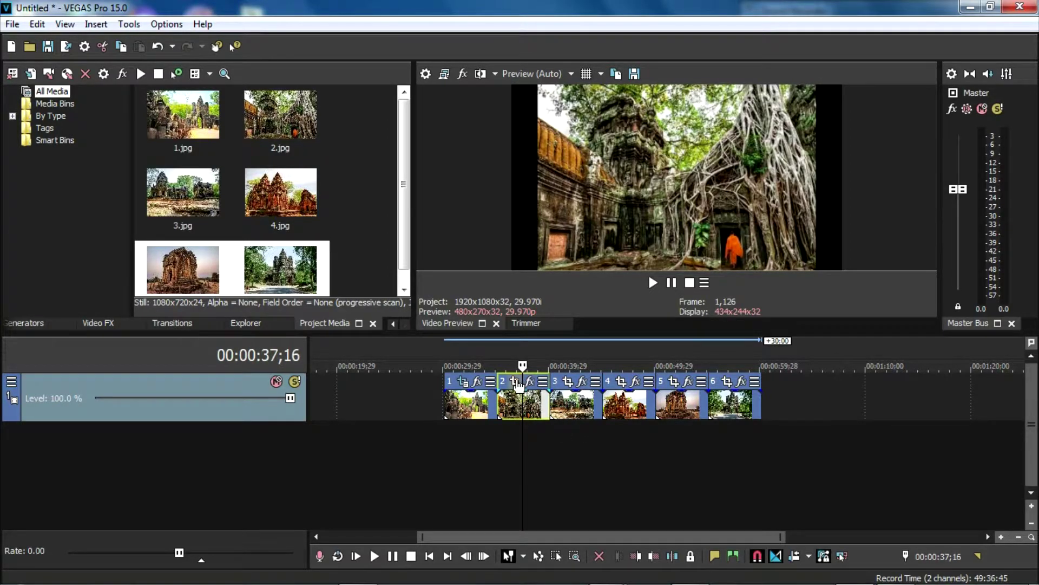
click(517, 382)
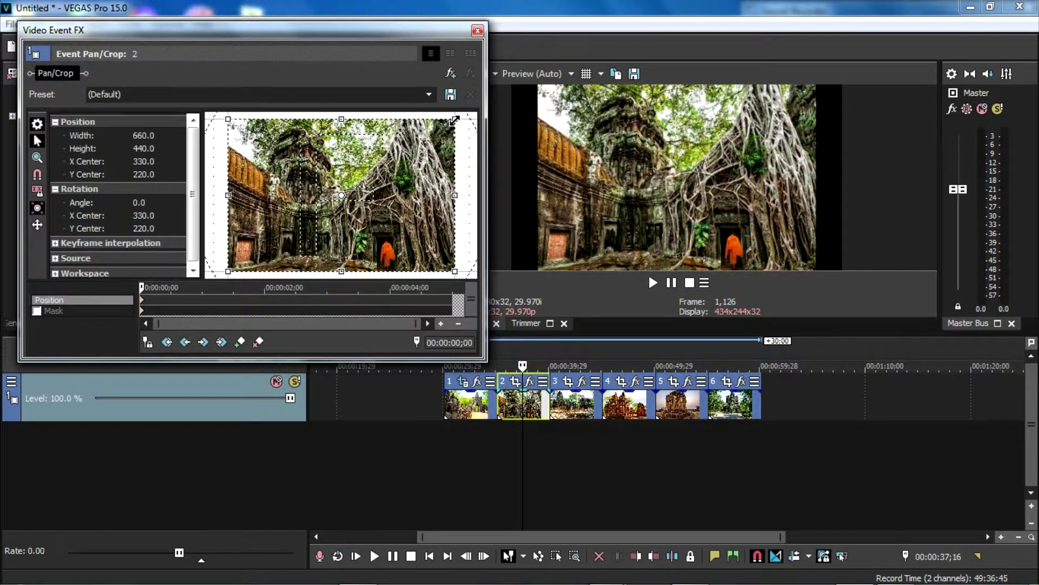
drag(455, 119, 445, 133)
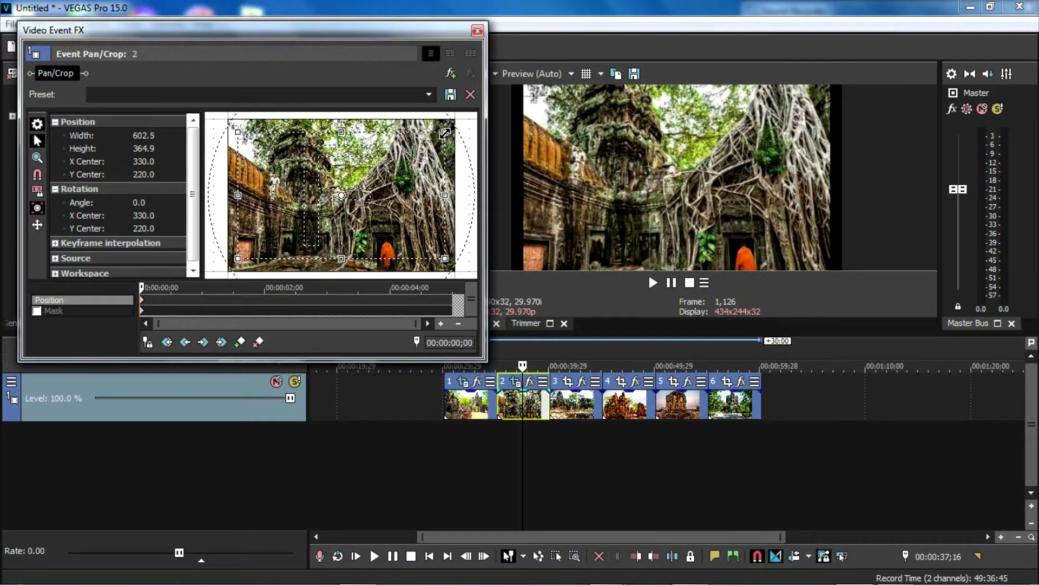
drag(238, 258, 233, 264)
drag(235, 195, 223, 195)
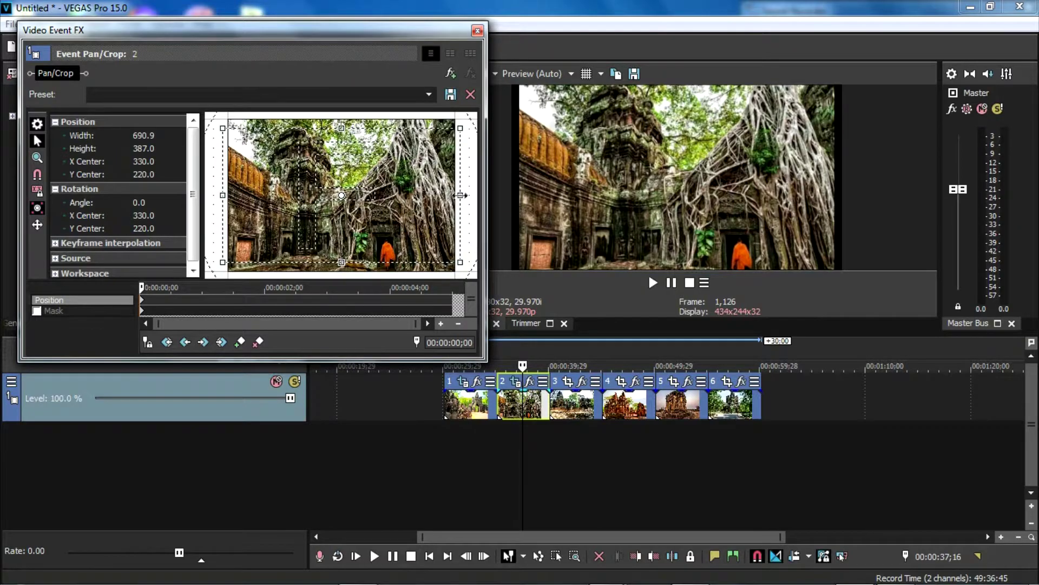
mouse_move(390, 210)
mouse_down()
mouse_move(381, 210)
mouse_move(392, 214)
mouse_up()
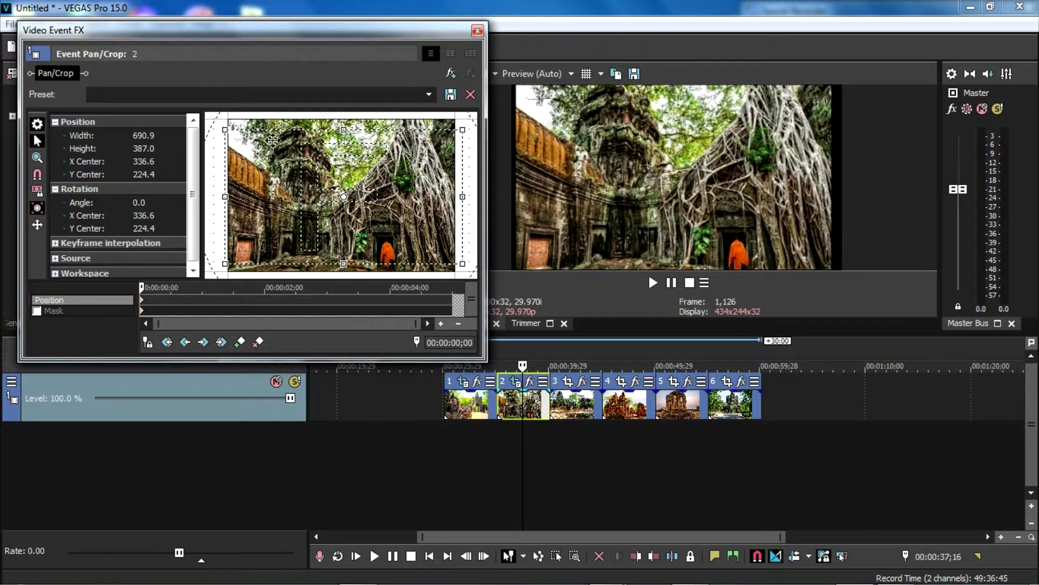
drag(226, 131, 231, 131)
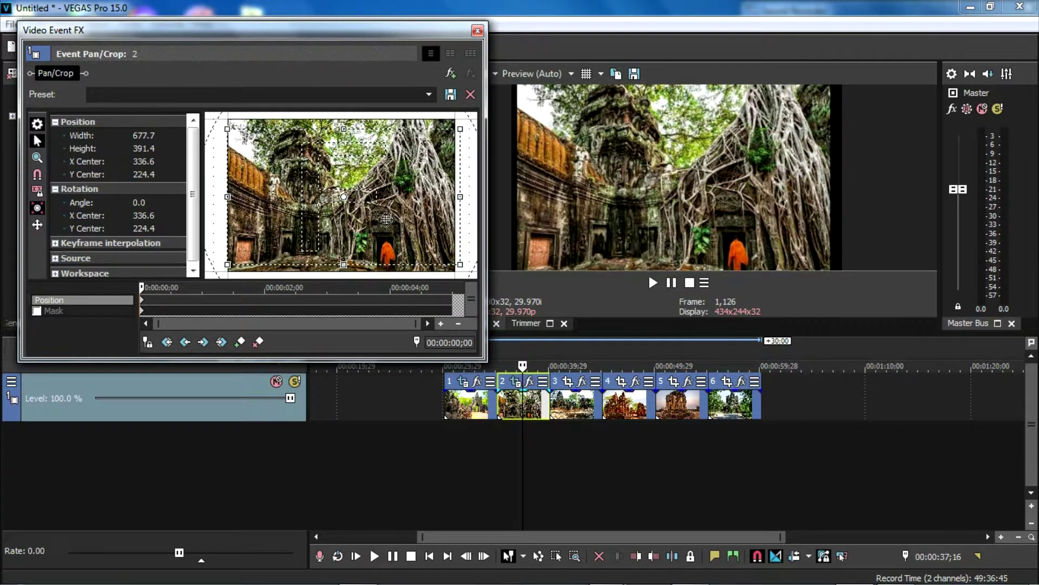
drag(458, 129, 452, 137)
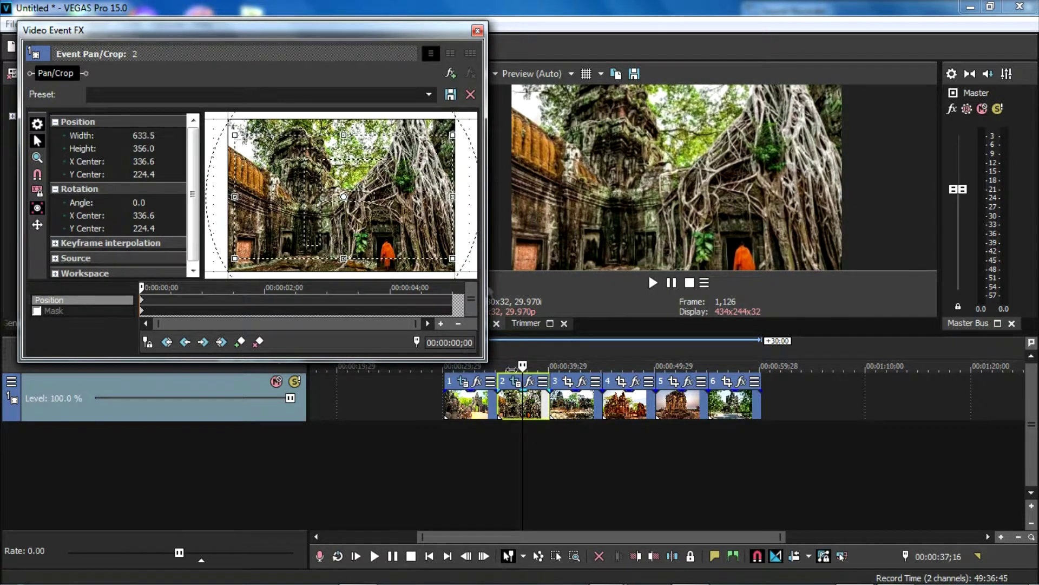
click(477, 31)
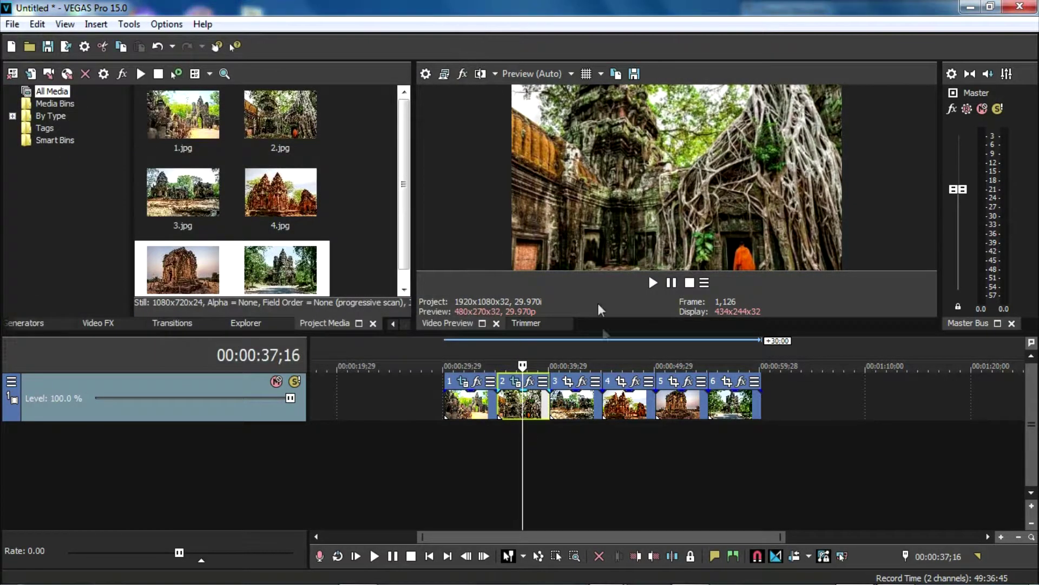
Crop image 3 to about 1,008 by 546 and image 4 to about 966 by 528 with Event Pan/Crop
click(572, 403)
click(568, 381)
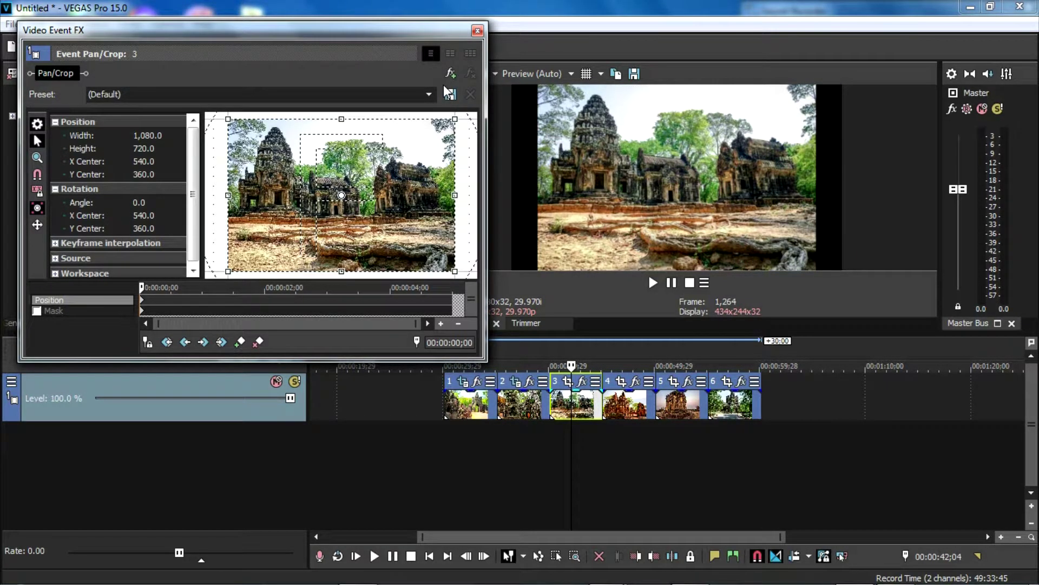
drag(455, 118, 447, 135)
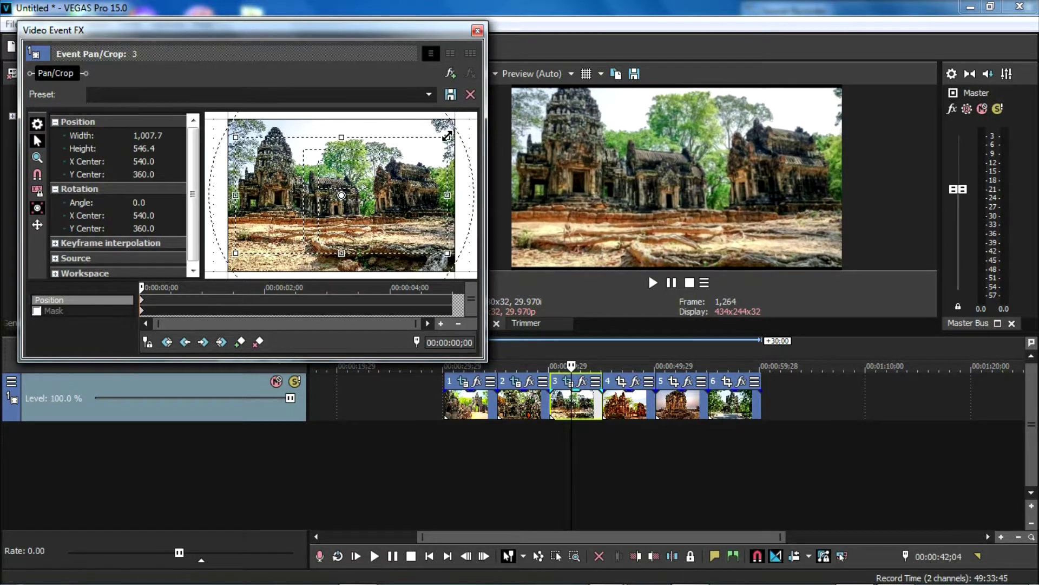
click(628, 417)
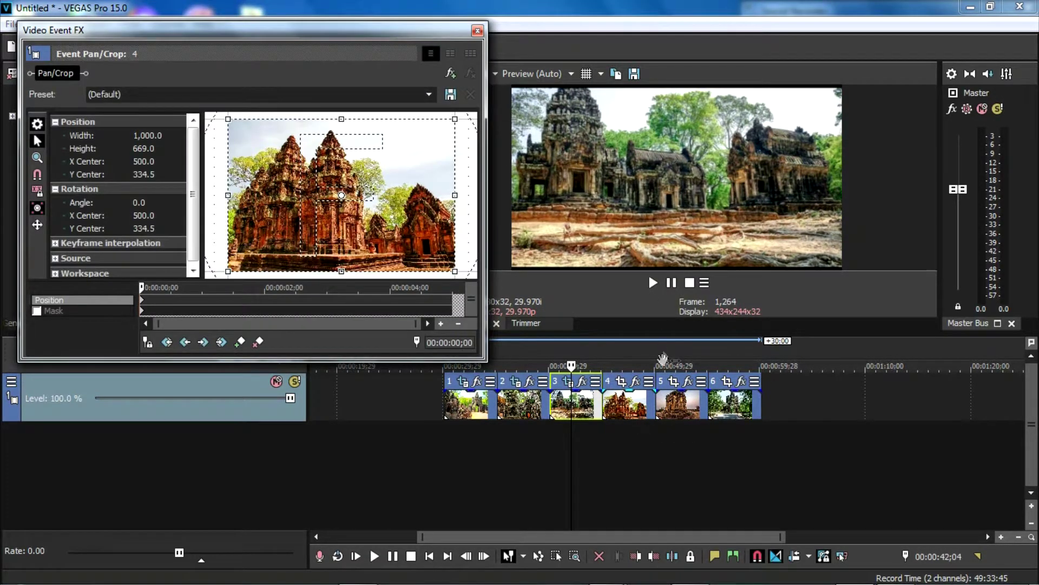
drag(456, 119, 453, 138)
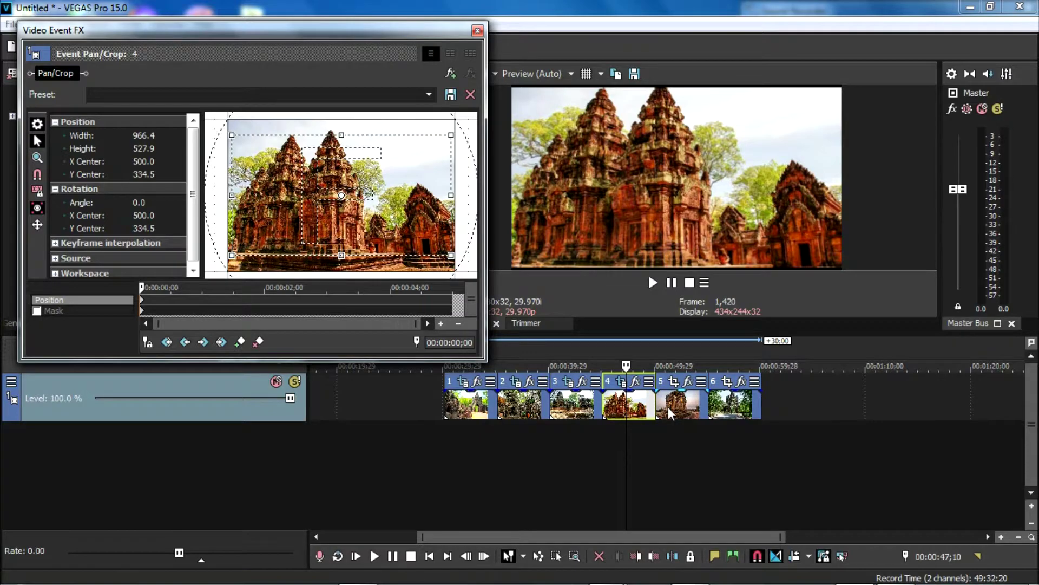
click(673, 381)
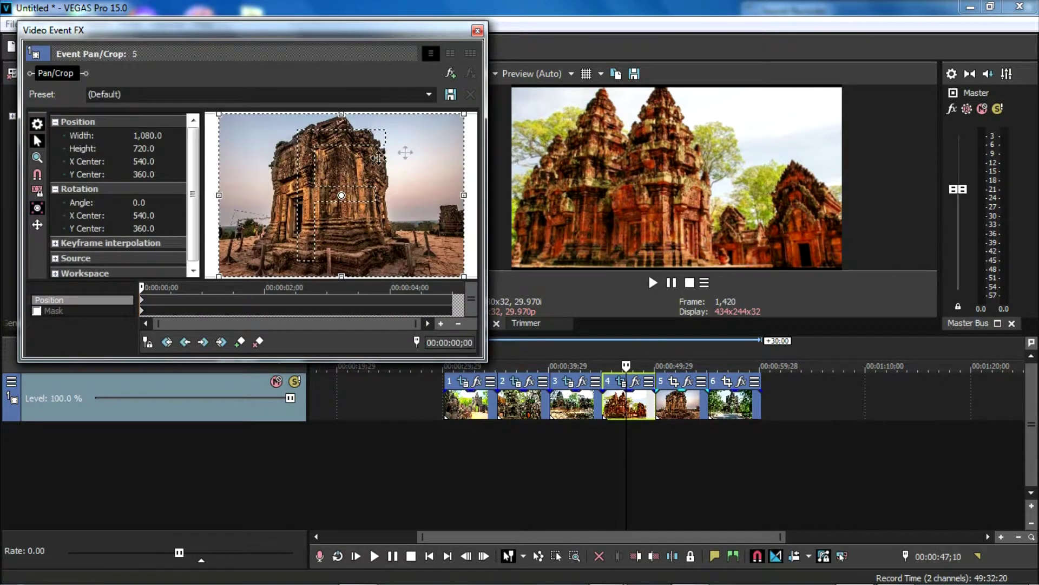
scroll(420, 161, down, 2)
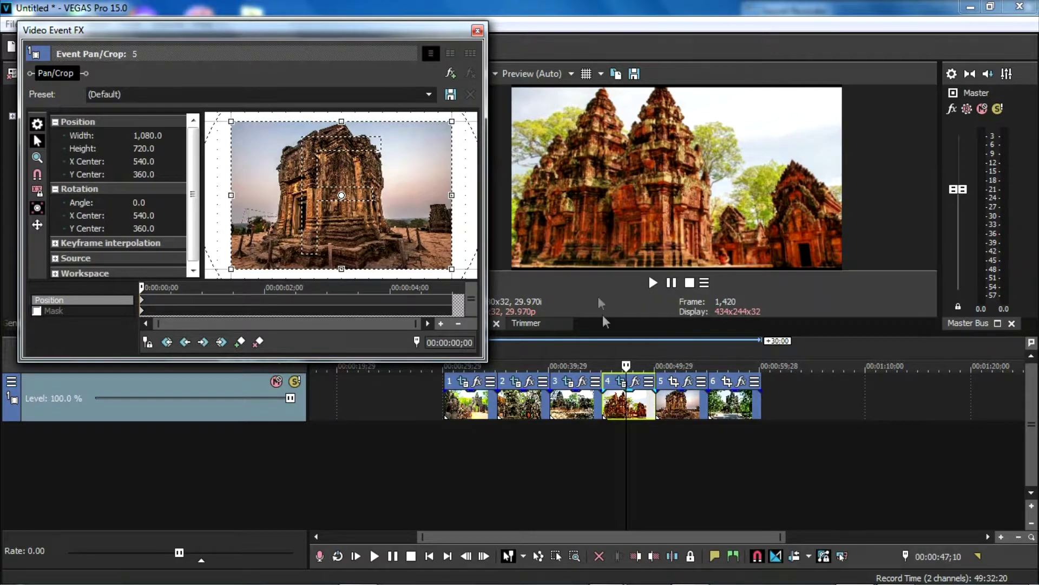
click(476, 30)
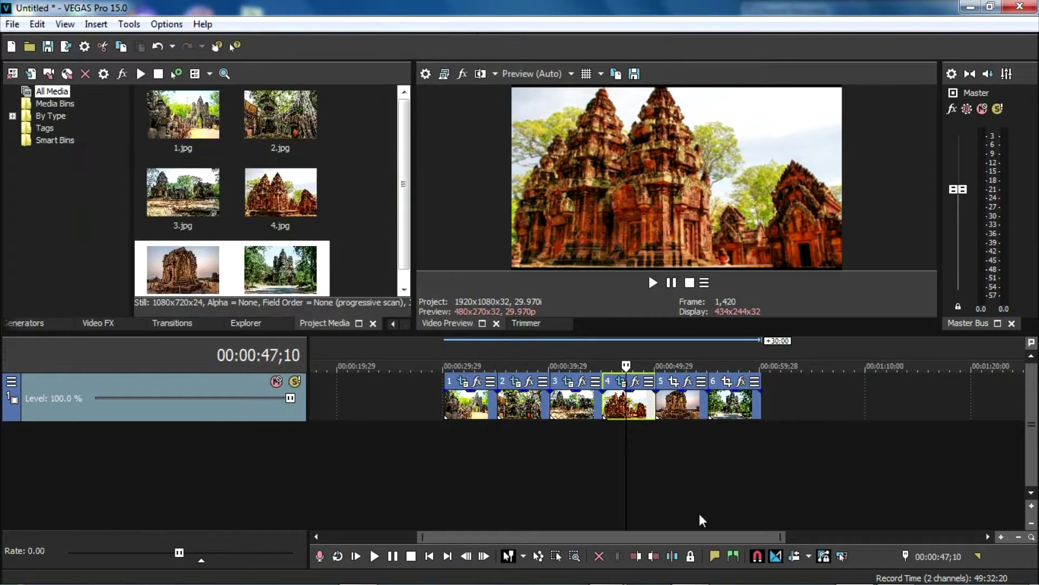
Crop image 5 with Event Pan/Crop to about 583 high, keeping its full width of 1,080
click(643, 410)
click(684, 410)
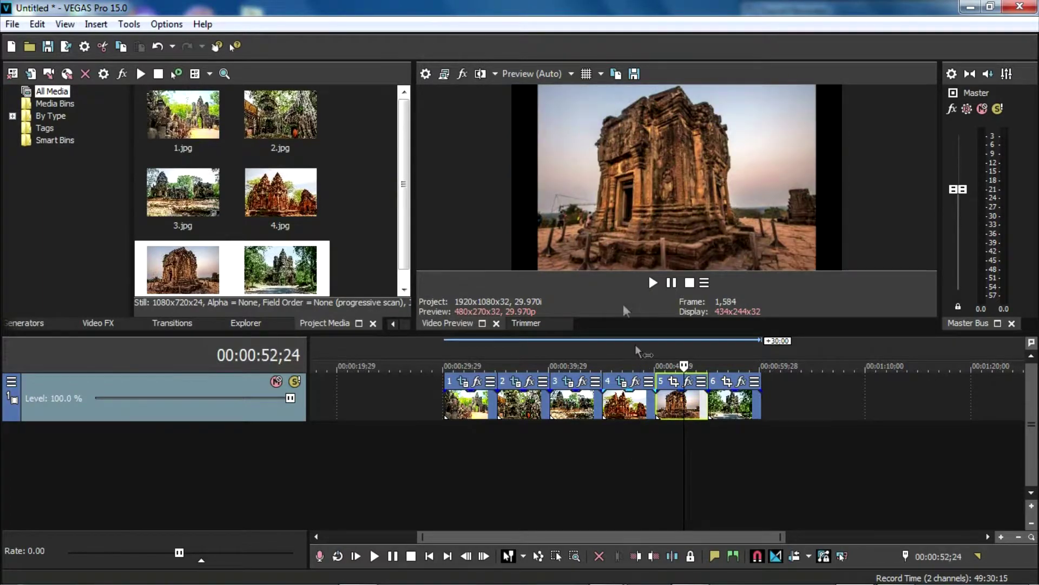
click(674, 381)
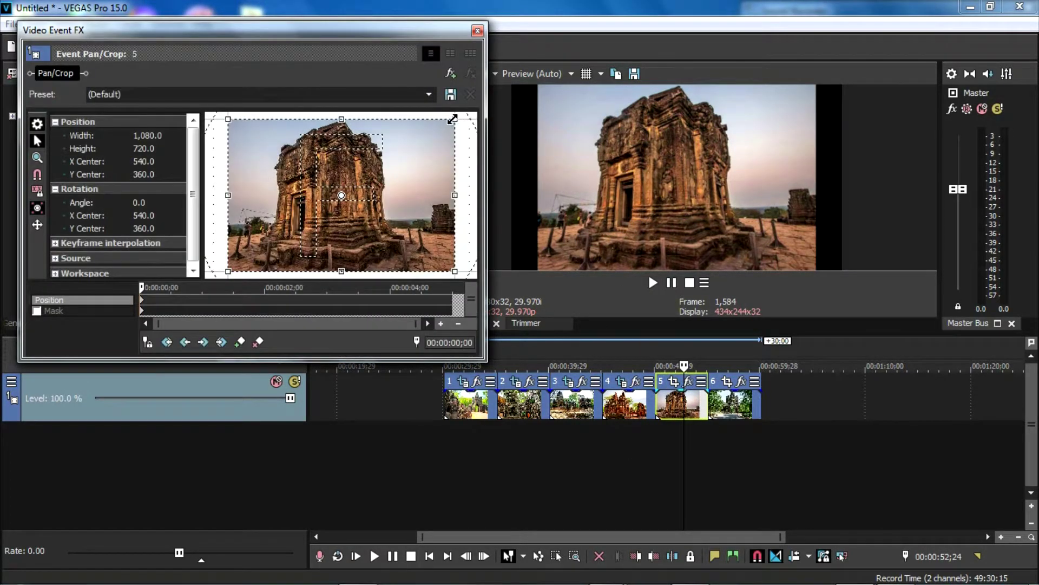
drag(453, 119, 455, 134)
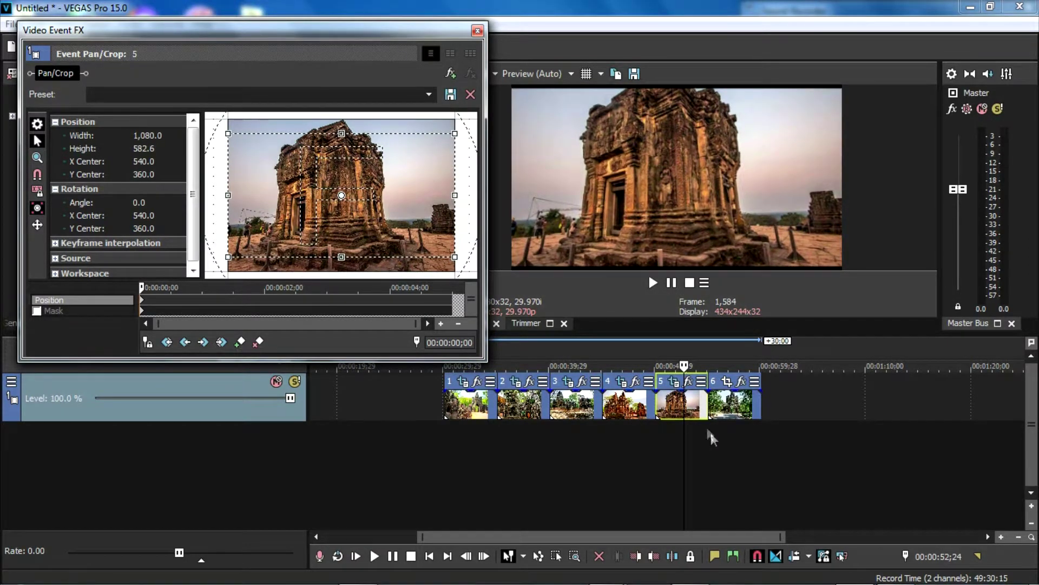
click(476, 31)
Crop image 6 with Event Pan/Crop to about 1,058 wide by 590 high
click(726, 381)
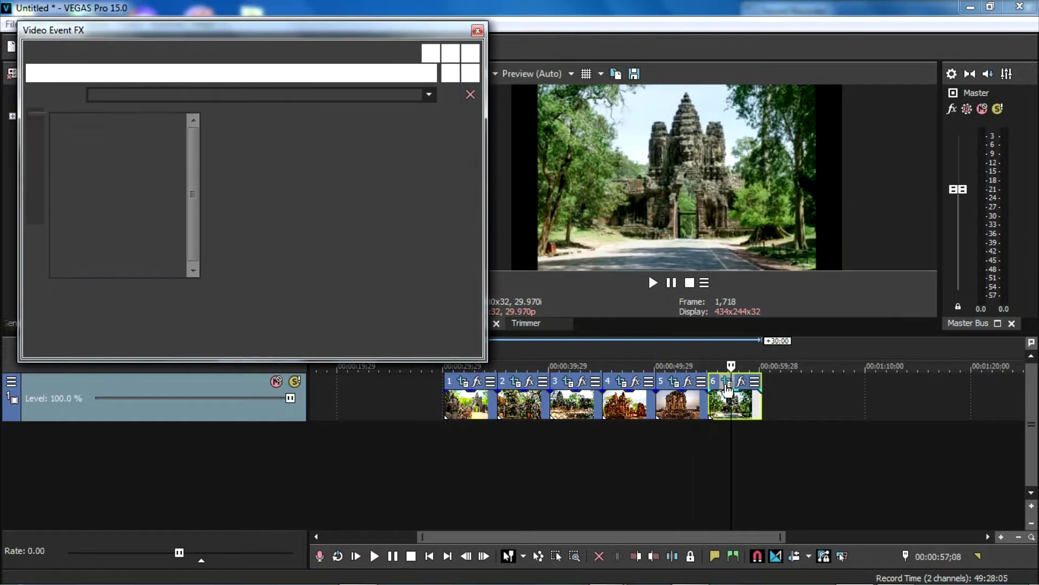
mouse_move(459, 120)
mouse_down()
mouse_move(472, 135)
mouse_move(456, 132)
mouse_up()
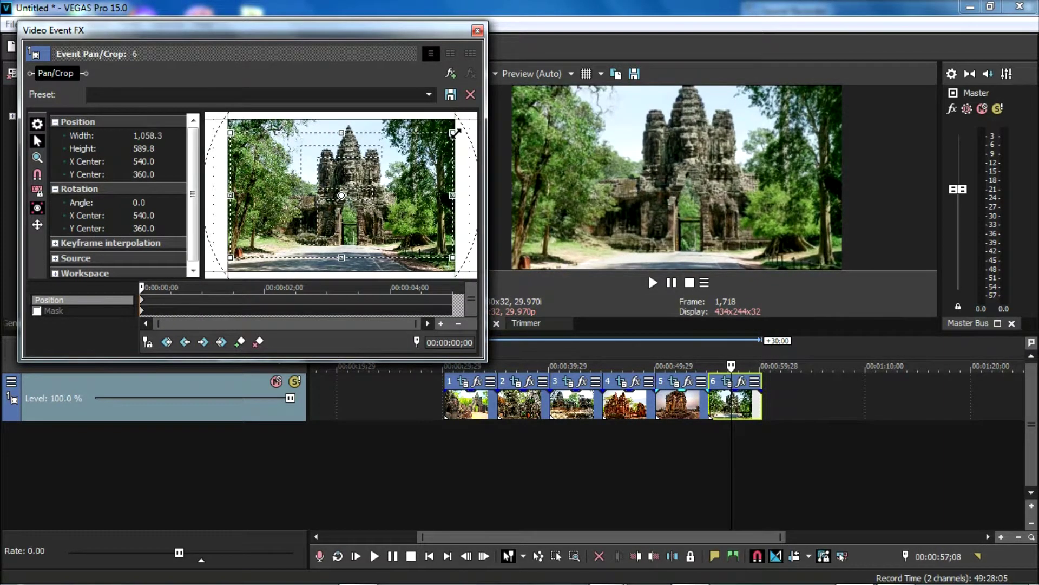
click(477, 30)
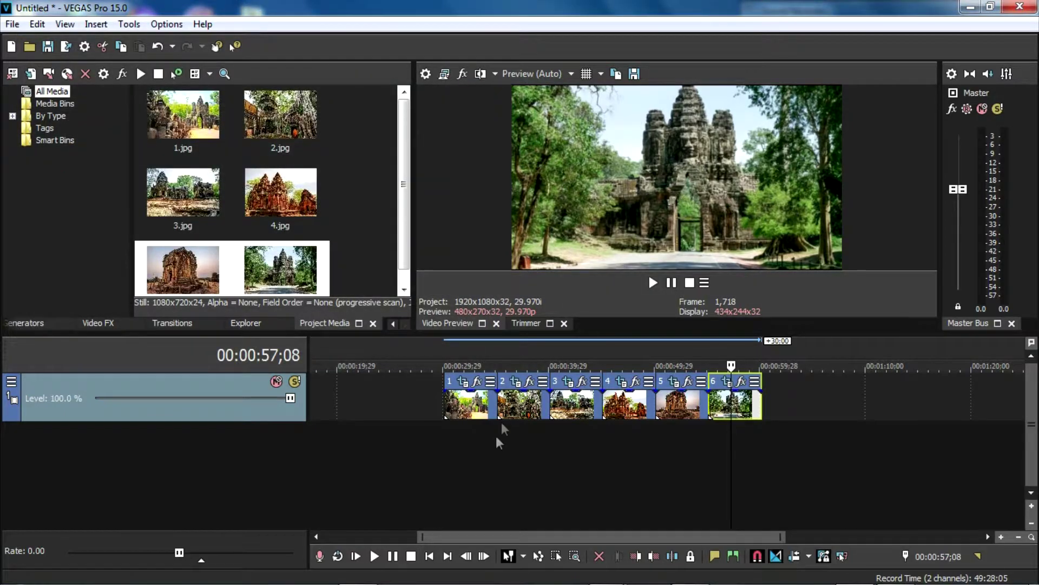
Preview each of the six cropped images in order along the timeline
click(473, 438)
click(515, 436)
click(574, 439)
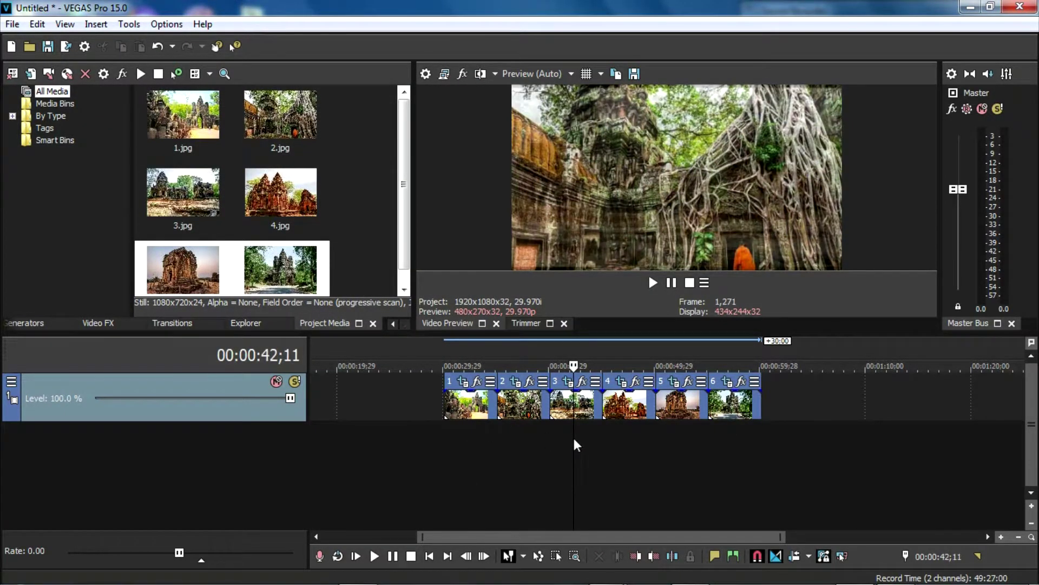
click(624, 434)
click(670, 433)
click(731, 433)
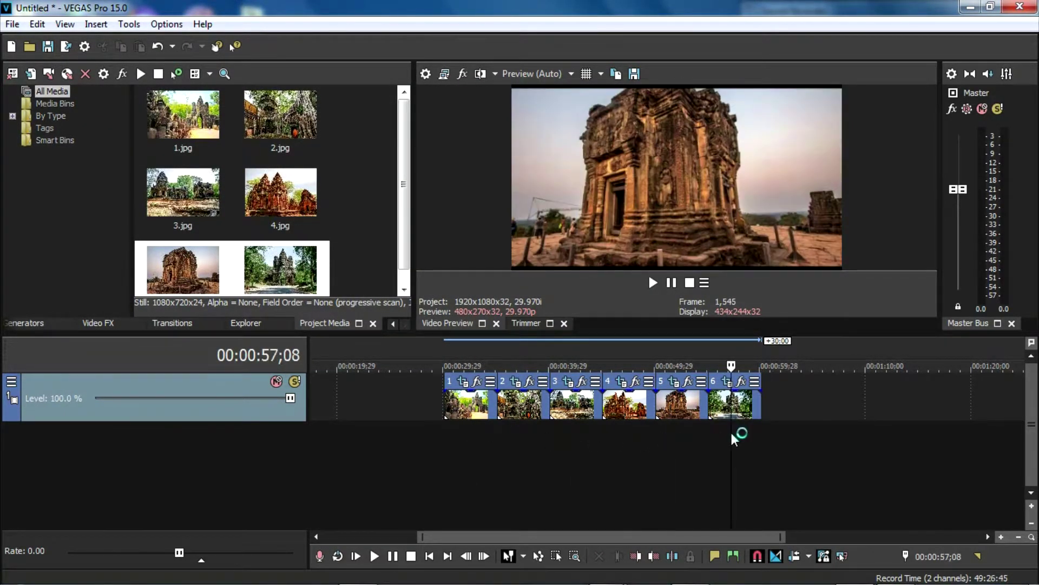
drag(708, 427, 701, 428)
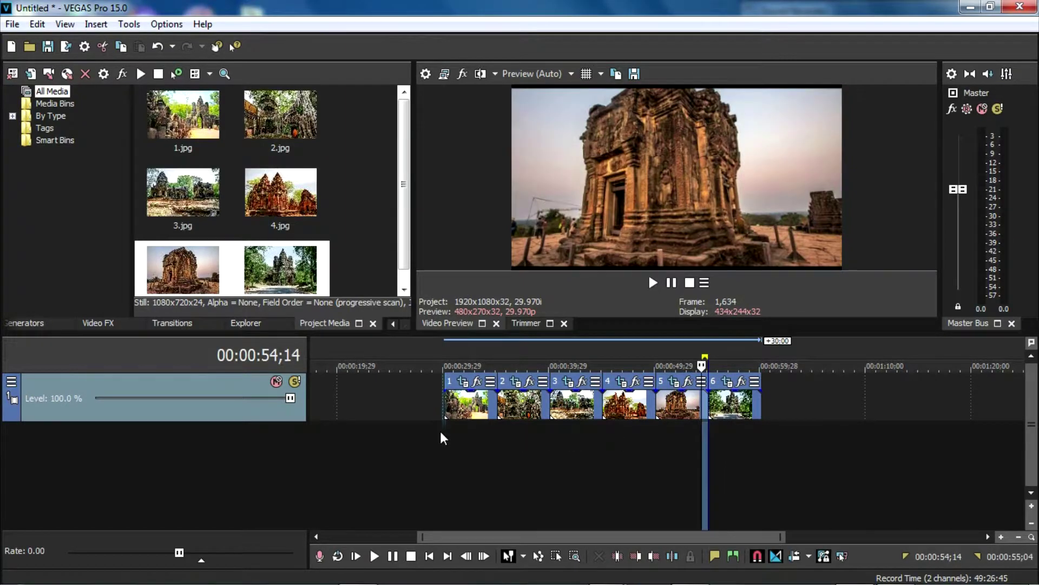
Play the timeline from the start of image 1 through most of that image, then stop playback
click(442, 432)
key(space)
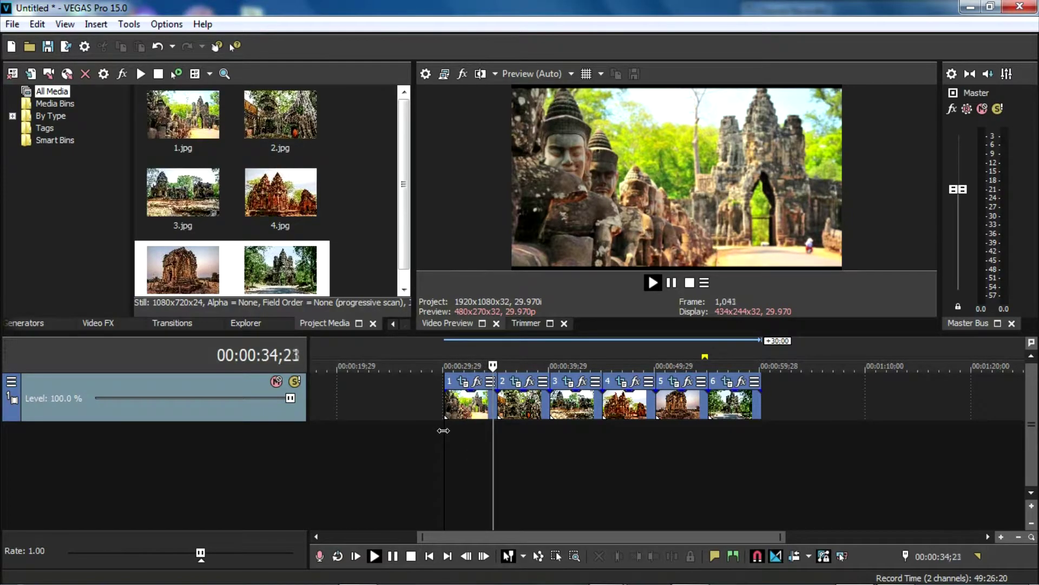
key(space)
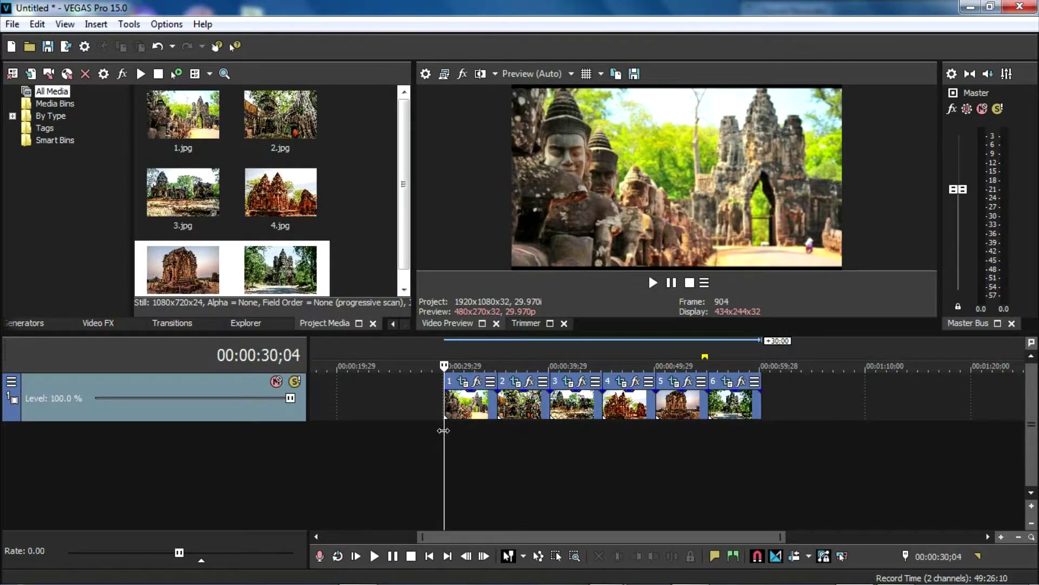
Move images 6 and 5 later on the timeline and trim their starts, shortening image 6 by about 2 seconds
drag(738, 404, 793, 401)
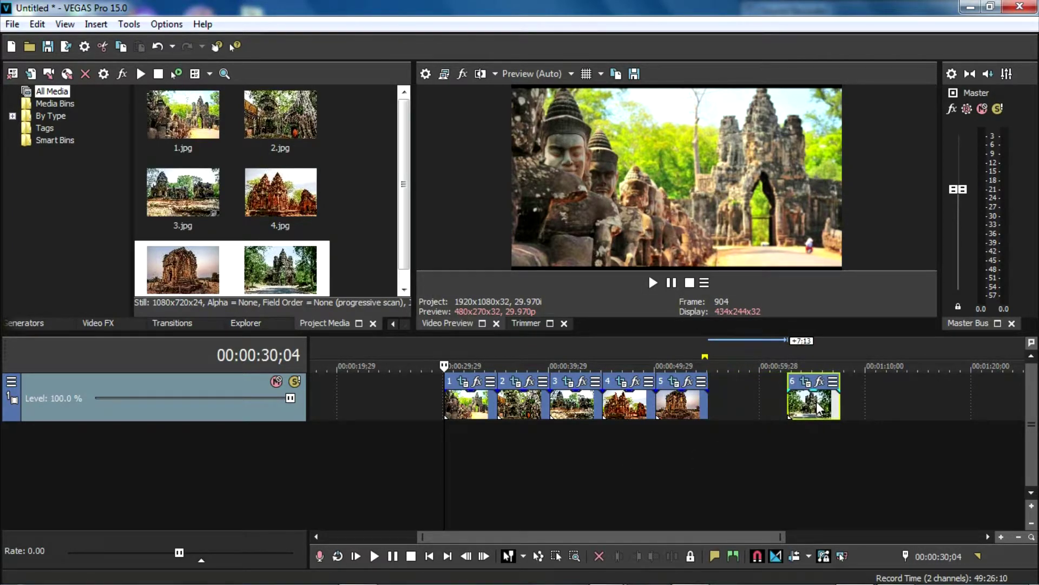
drag(813, 400, 836, 399)
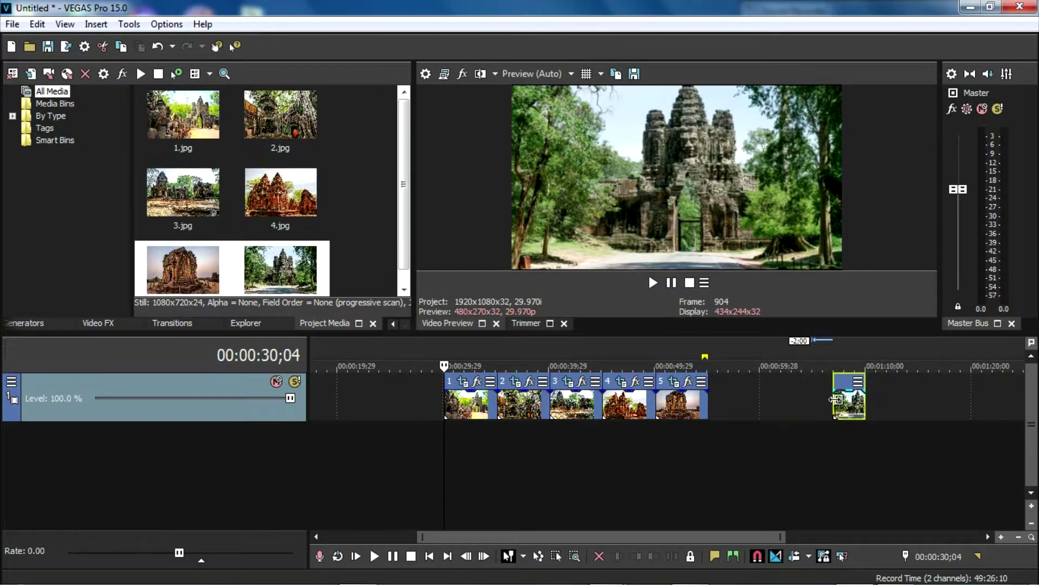
drag(688, 406, 791, 411)
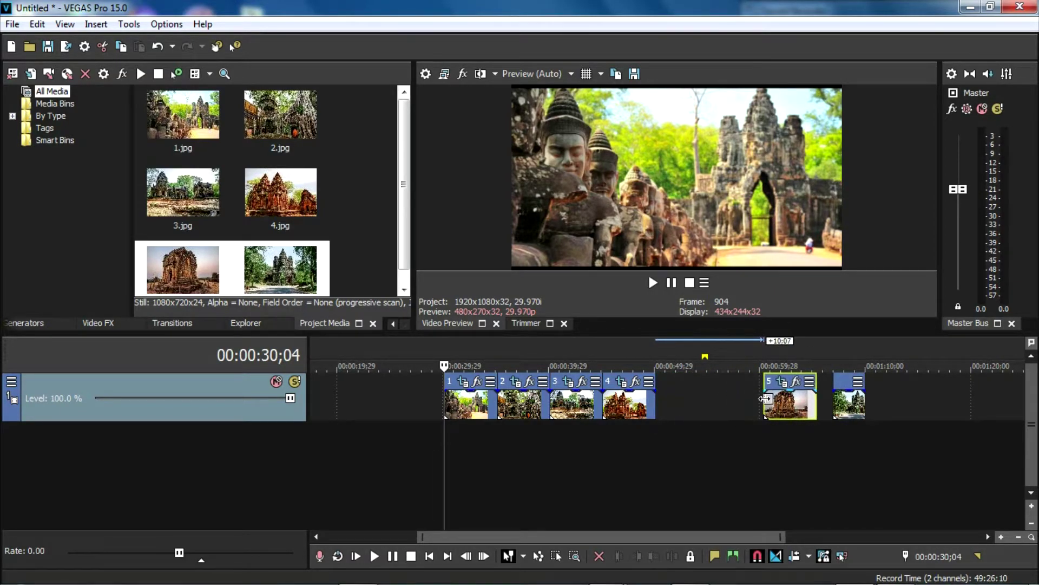
drag(764, 399, 806, 402)
Move images 4, 3, 2 and 1 later on the timeline so each sits directly before the following image
drag(635, 408, 781, 405)
drag(583, 417, 742, 411)
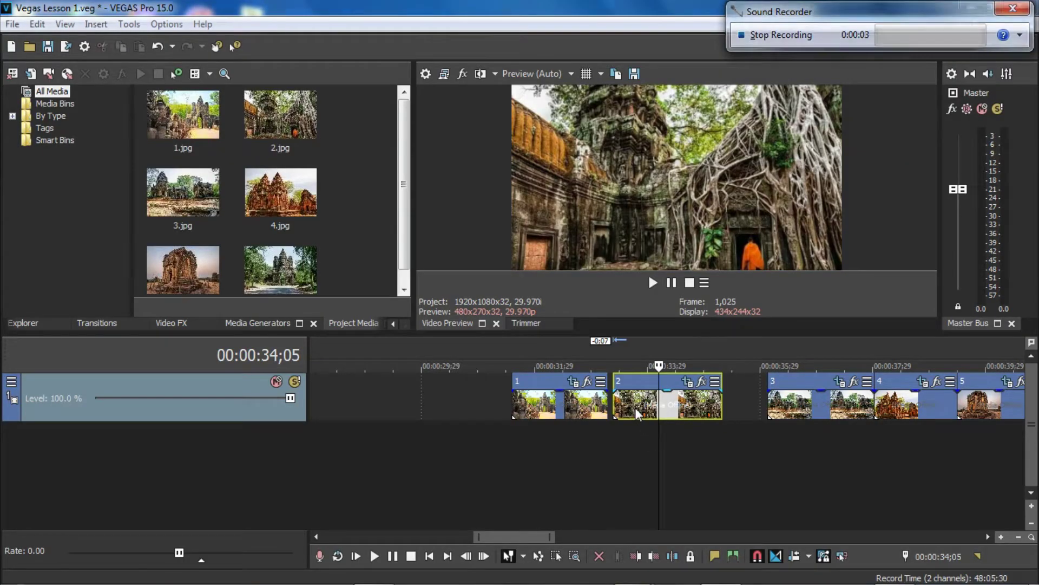
drag(635, 407, 681, 420)
drag(517, 401, 586, 403)
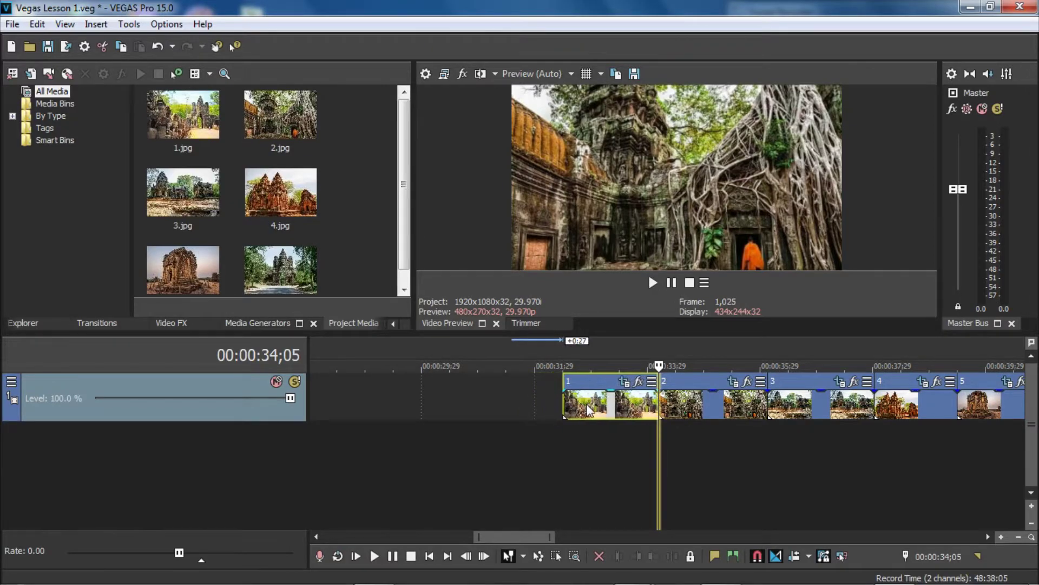
Add the 3D Blinds transition with the Simple preset between images 1 and 2, then close its settings window
click(520, 457)
scroll(522, 454, down, 3)
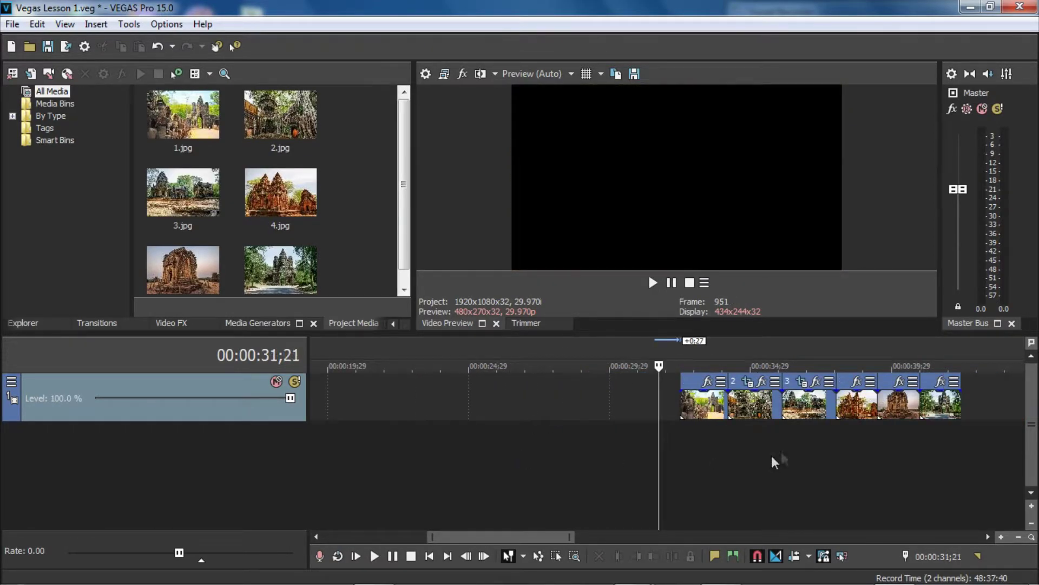
drag(554, 538, 595, 533)
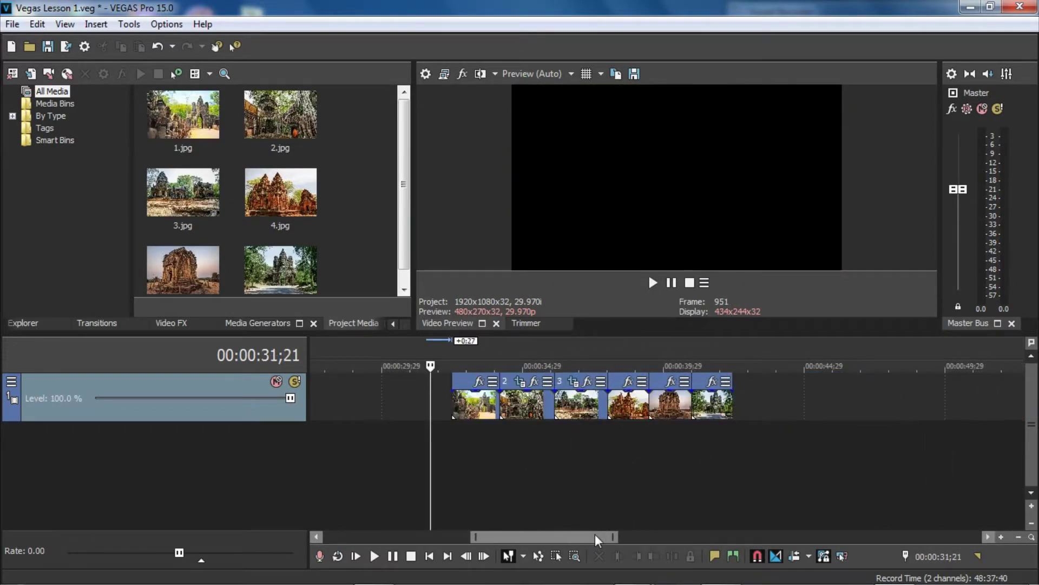
click(615, 452)
scroll(614, 452, up, 3)
scroll(617, 454, down, 2)
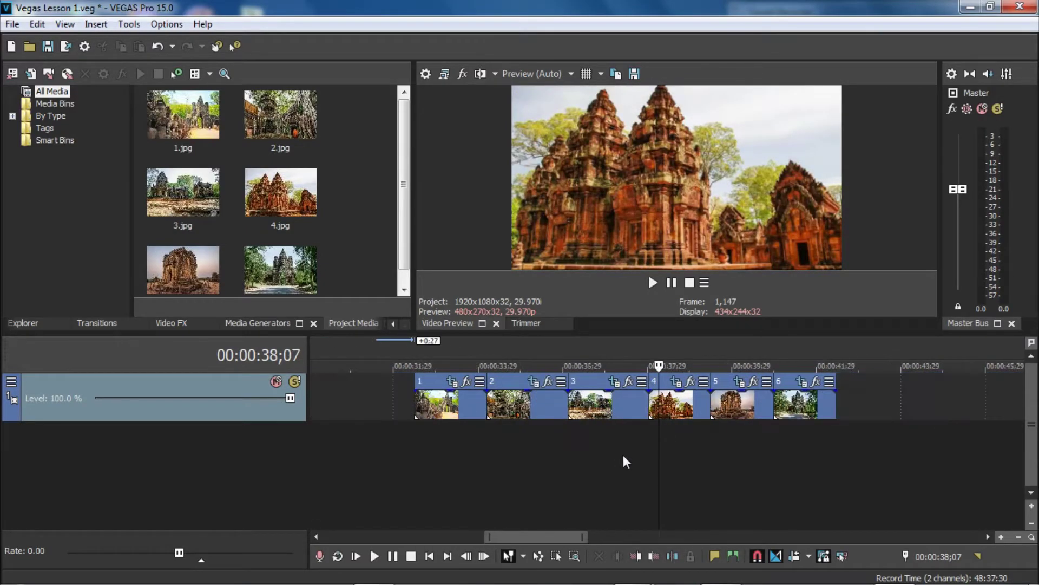
click(99, 328)
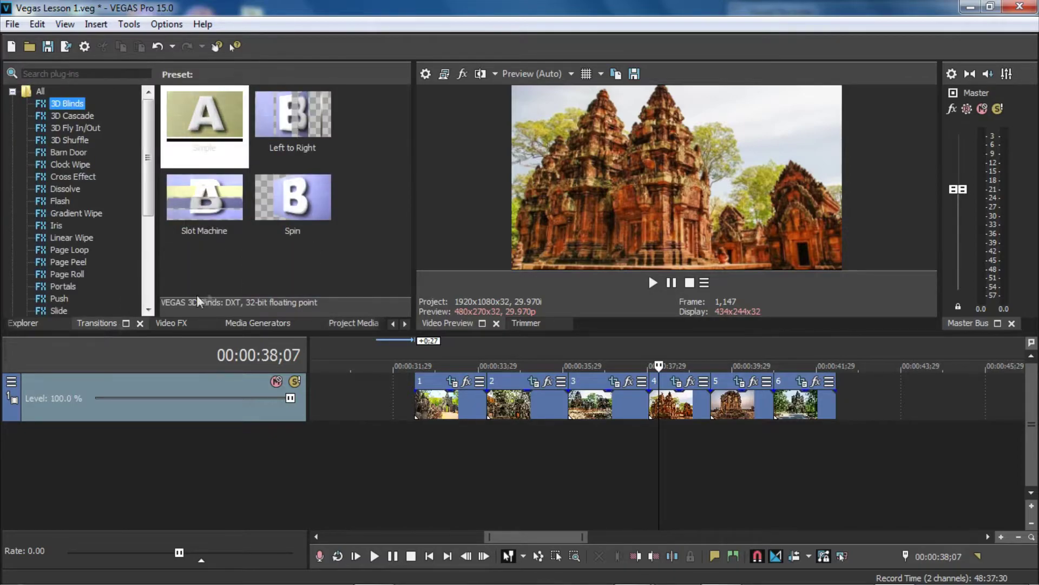
drag(172, 138, 490, 411)
click(655, 257)
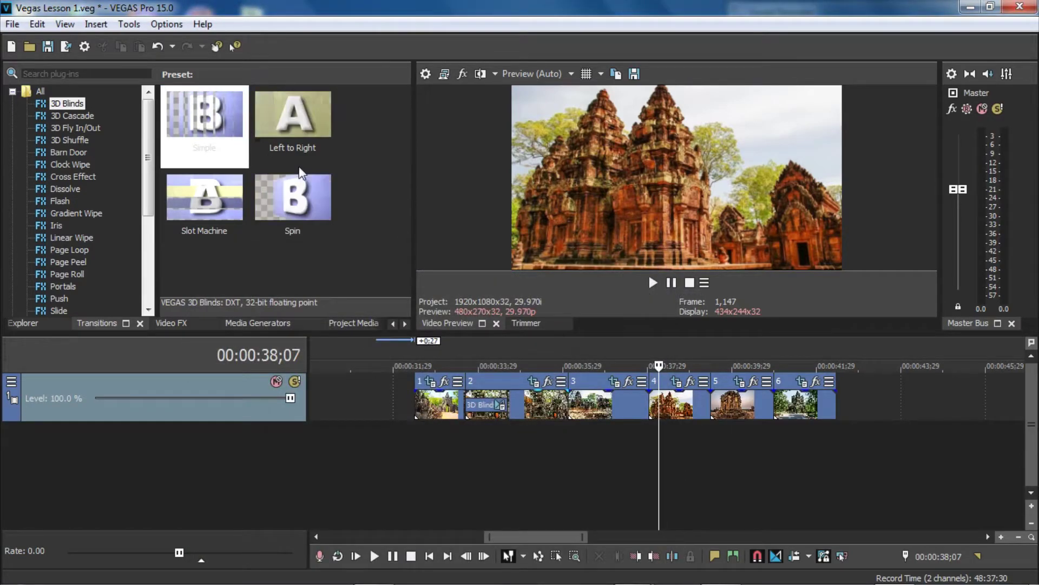
Add 3D Blinds transitions using the Left to Right preset between images 2 and 3 and Slot Machine between images 3 and 4
drag(294, 115, 569, 412)
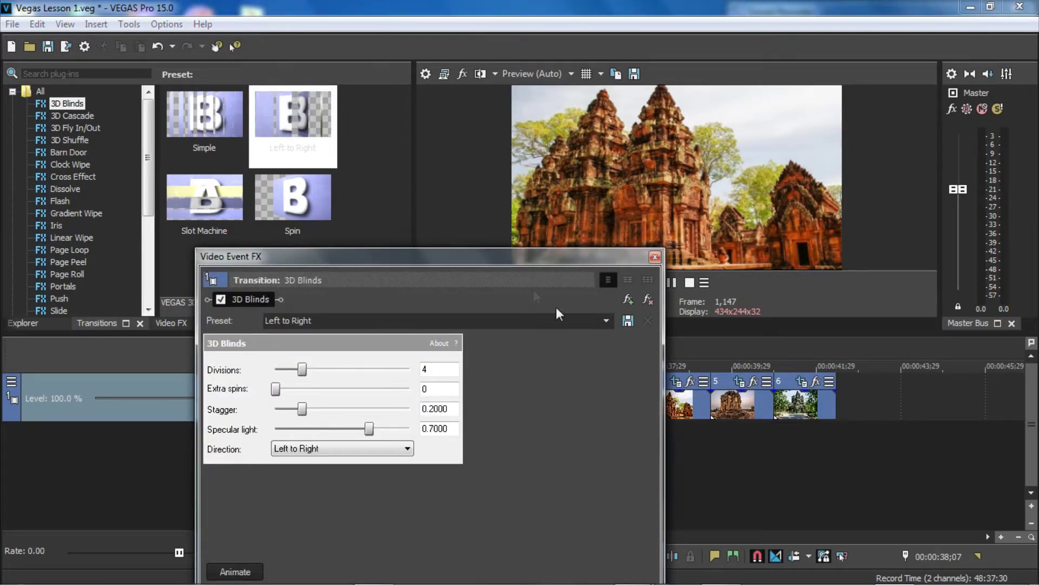
click(655, 257)
drag(237, 210, 654, 413)
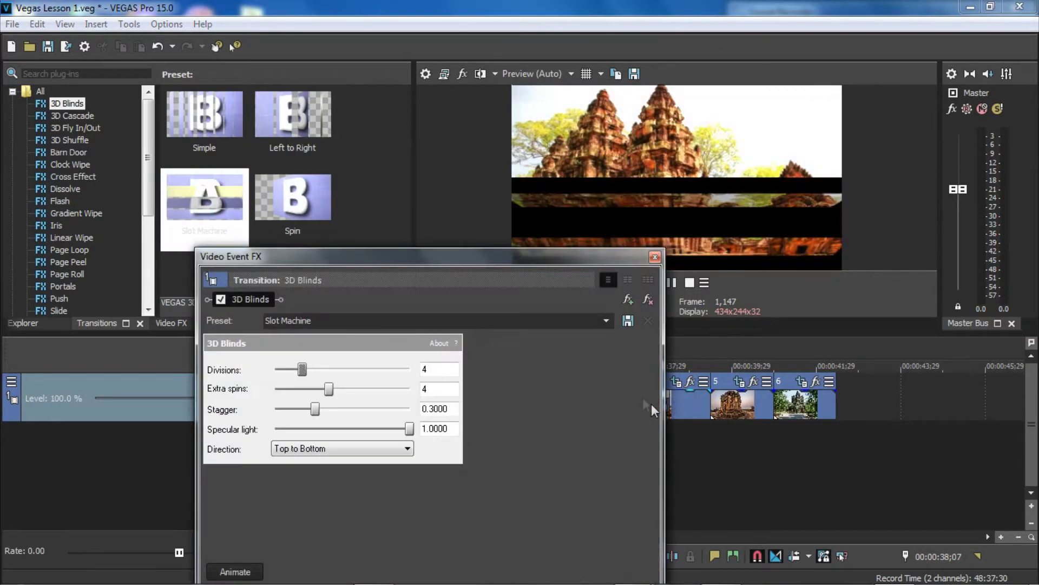
click(656, 257)
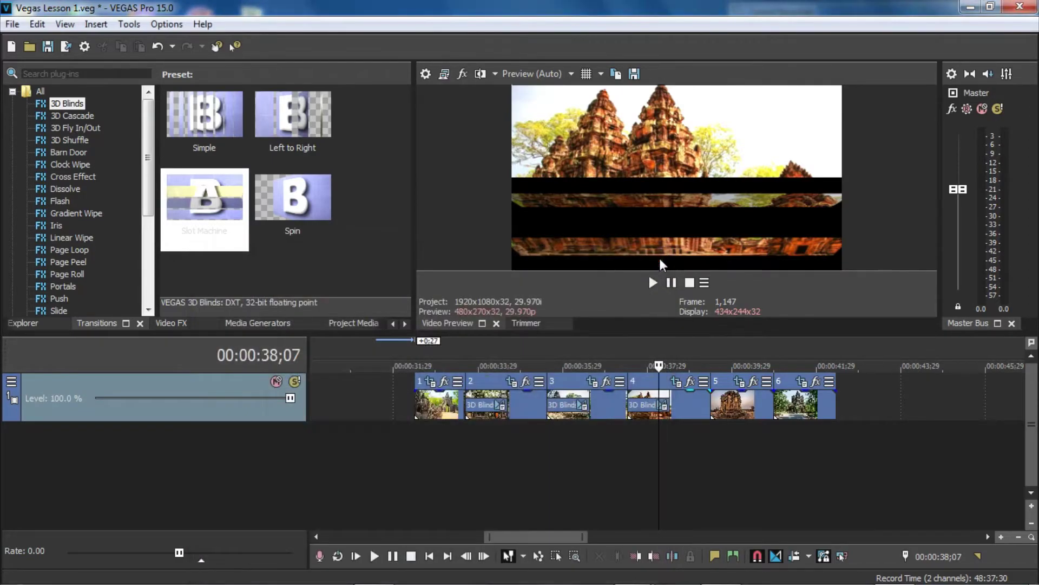
Add the 3D Blinds Spin transition between images 4 and 5 and the default Clock Wipe between images 5 and 6
click(308, 201)
drag(307, 201, 710, 401)
click(655, 257)
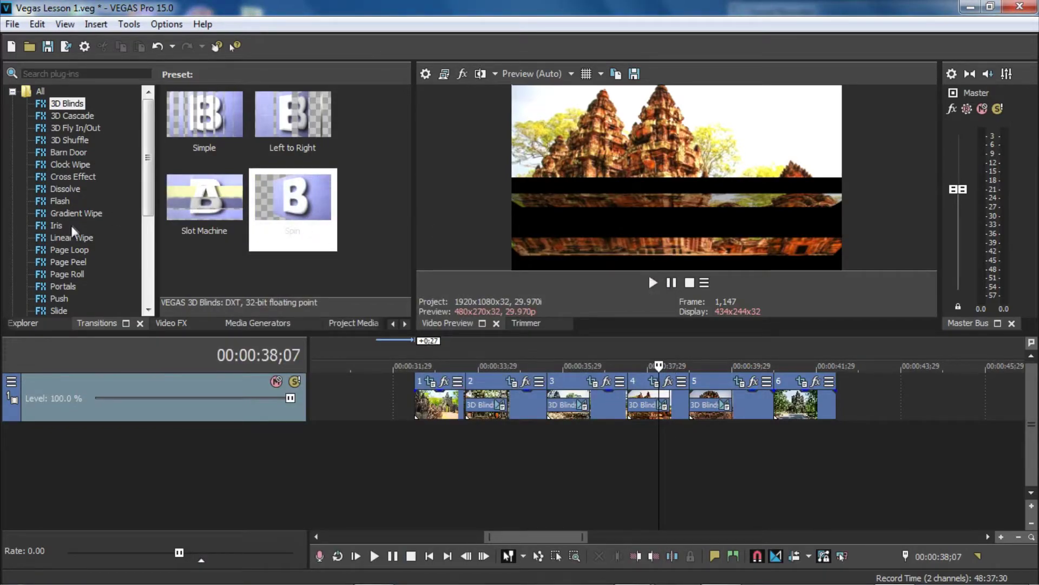
click(66, 164)
drag(222, 115, 777, 407)
click(655, 257)
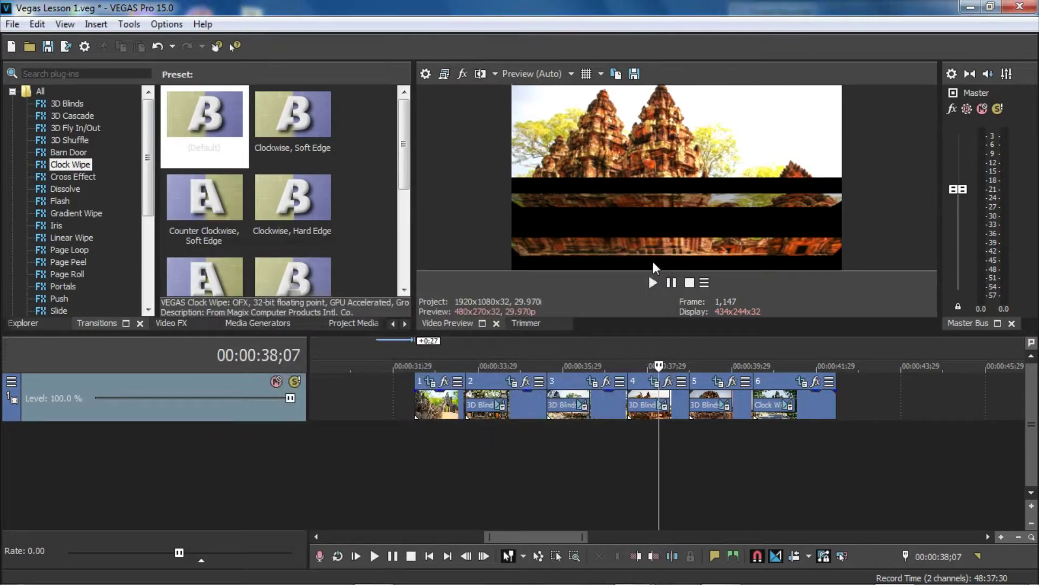
Insert a new video track above the image track
click(856, 470)
right_click(857, 472)
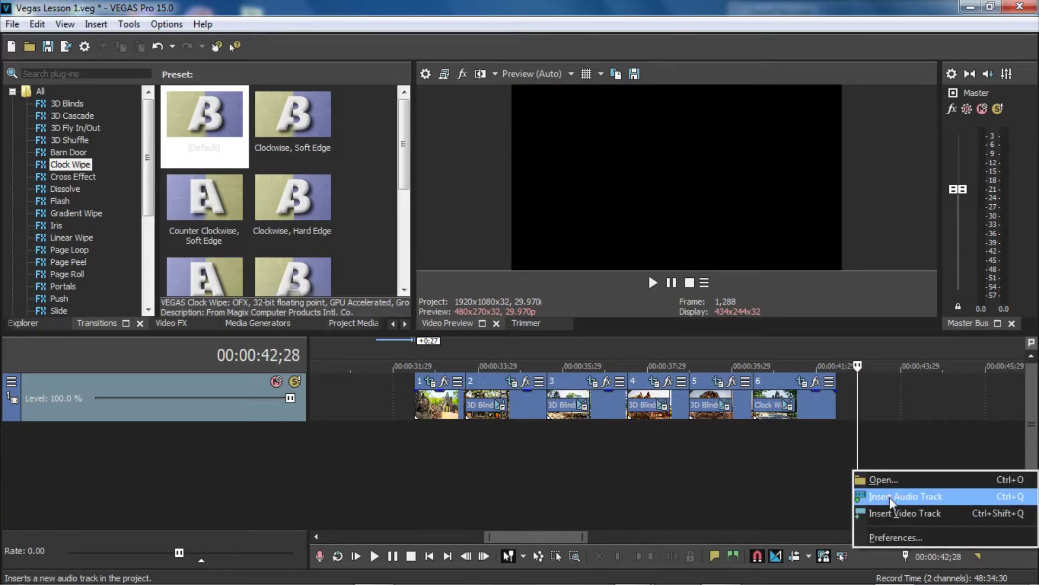
click(898, 512)
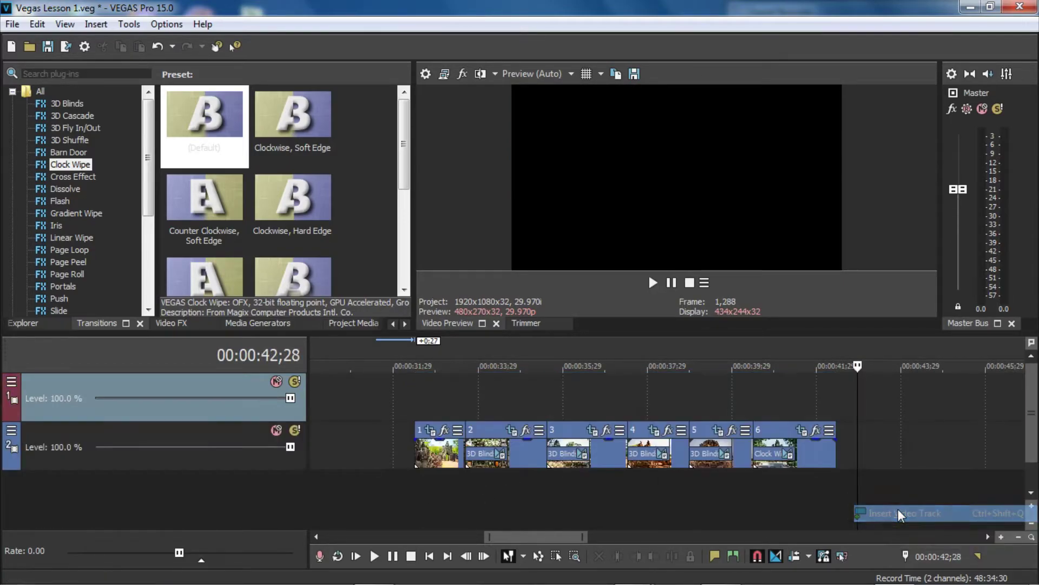
Place the cursor within image 1 at 00:00:33;08 and open the audio file M-40-0008 into the project
click(450, 397)
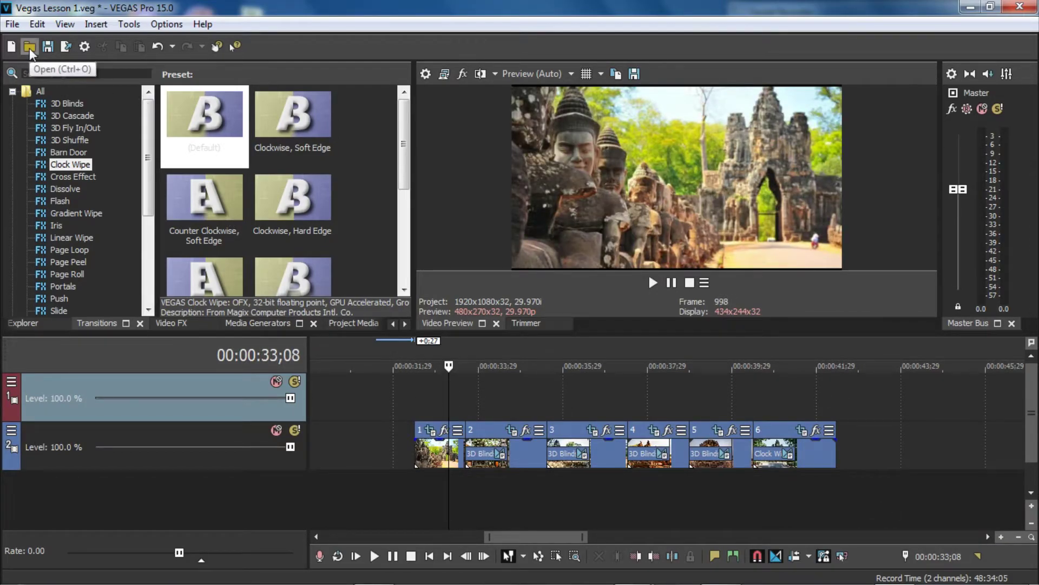
click(12, 24)
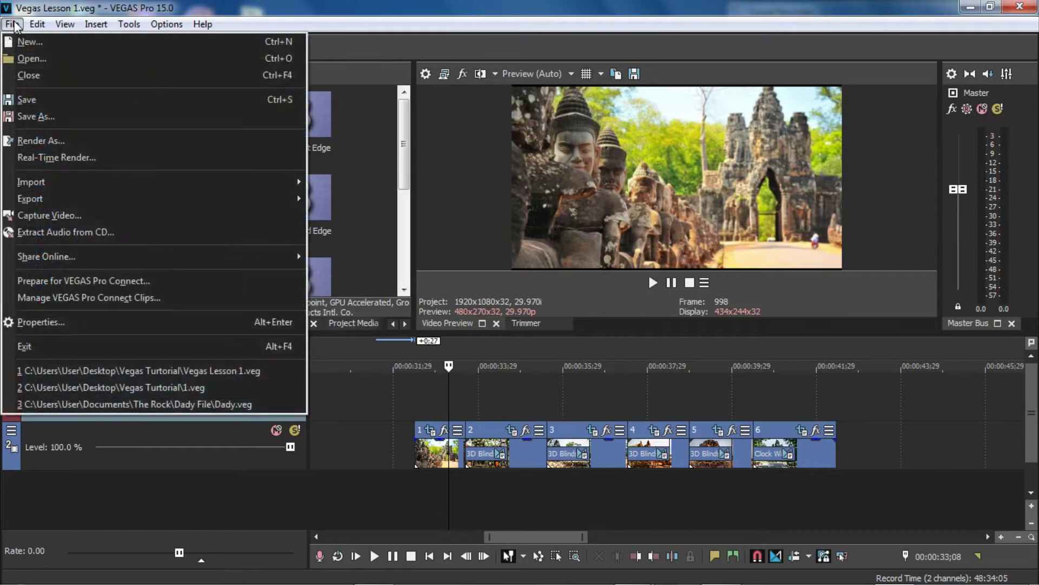
click(41, 58)
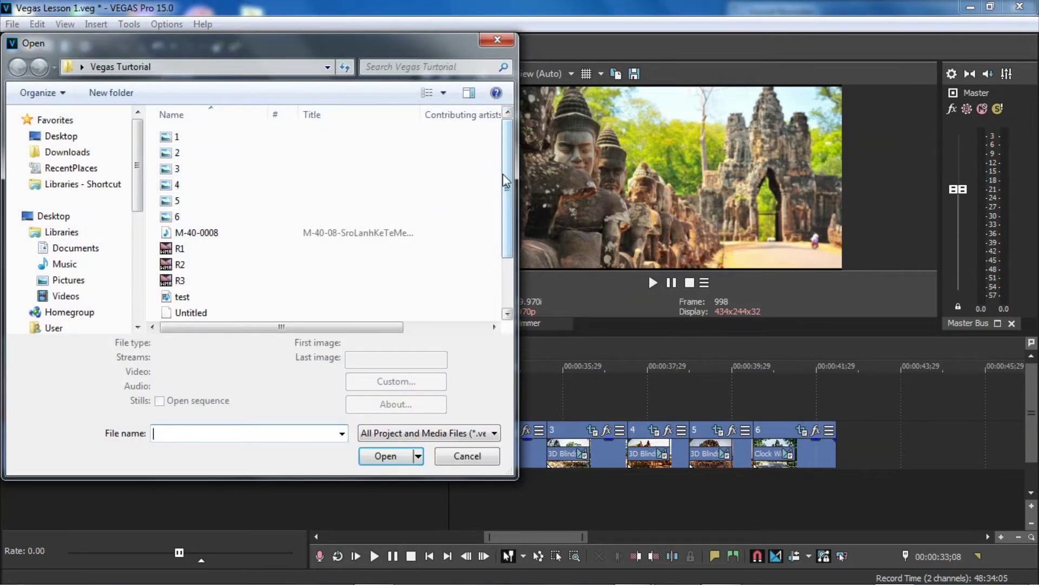
double_click(259, 236)
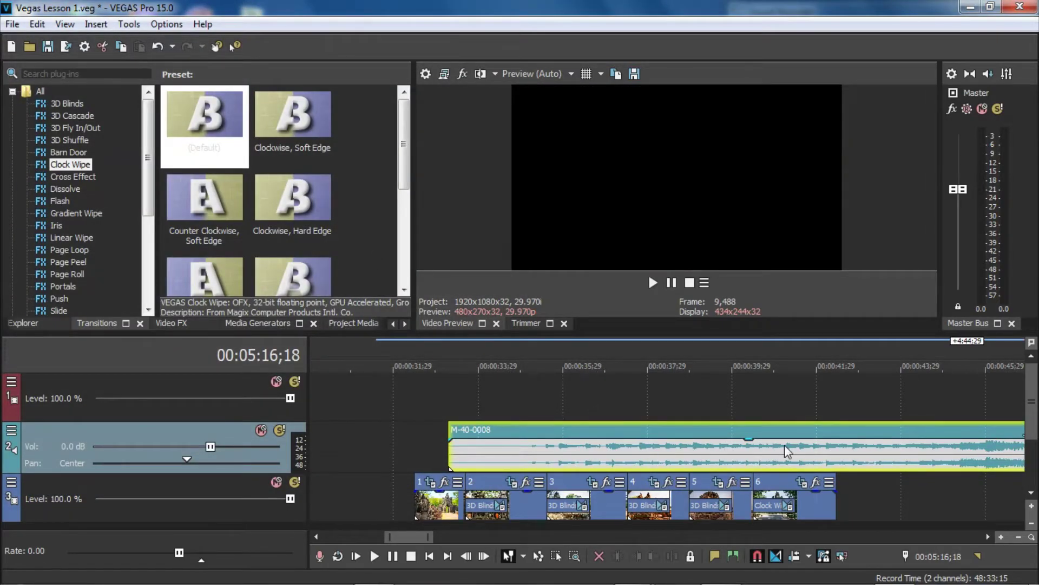
Listen to the M-40-0008 music from several points along the timeline to find a suitable section
click(785, 444)
scroll(784, 444, down, 4)
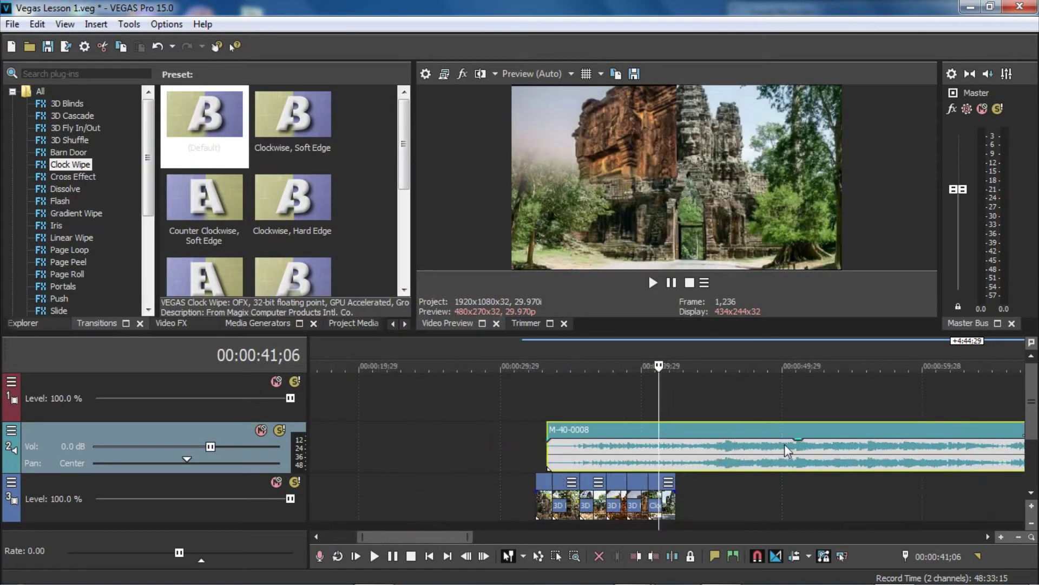
click(794, 476)
key(space)
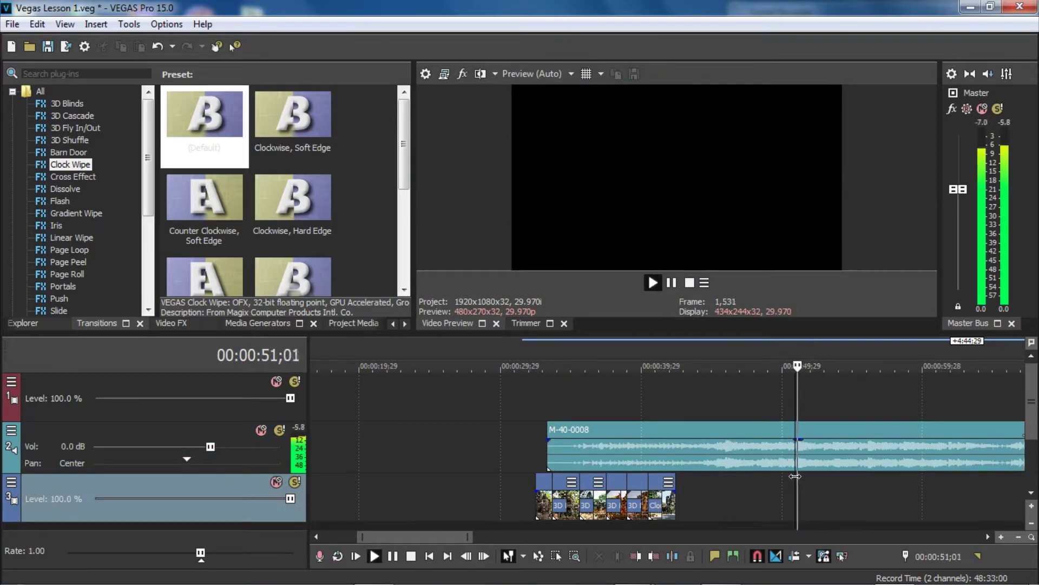
click(856, 475)
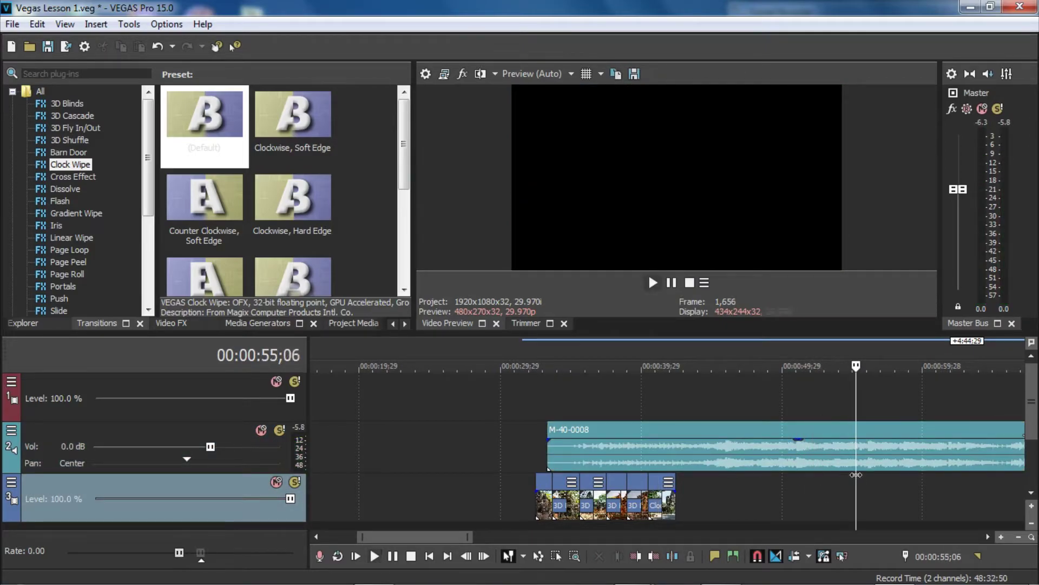
scroll(878, 478, down, 3)
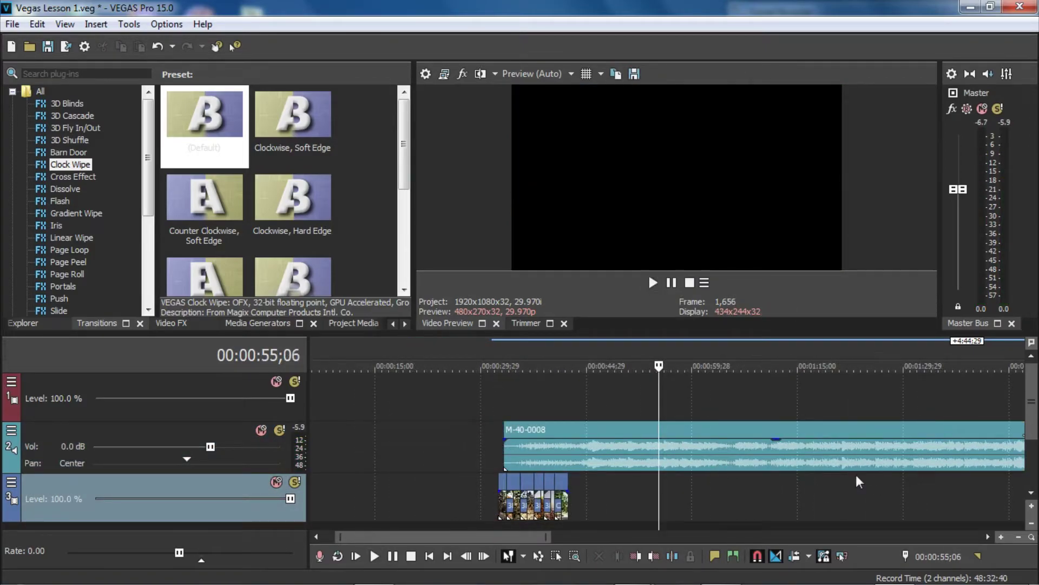
click(840, 472)
click(812, 468)
key(space)
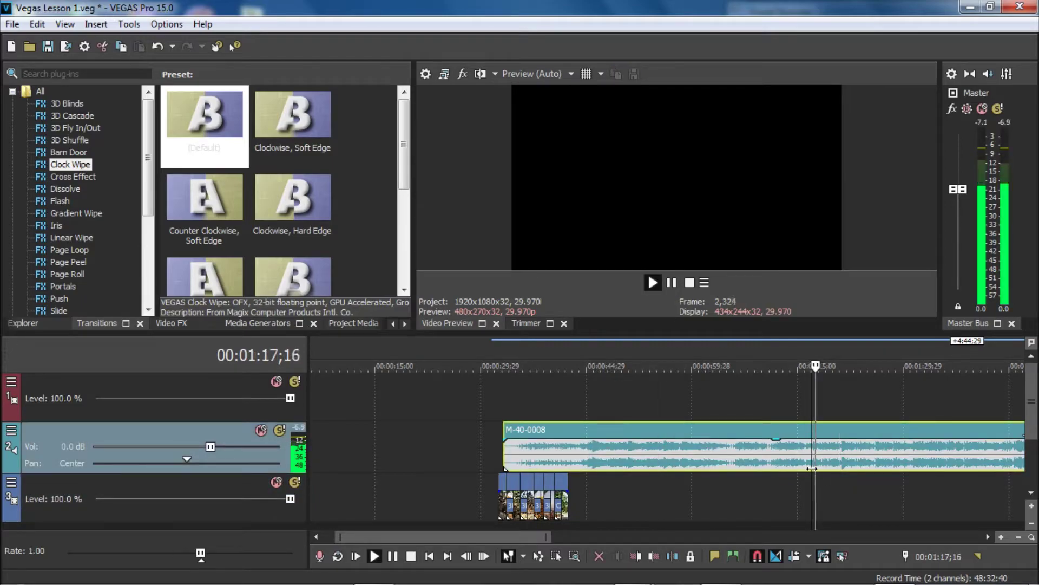
click(909, 477)
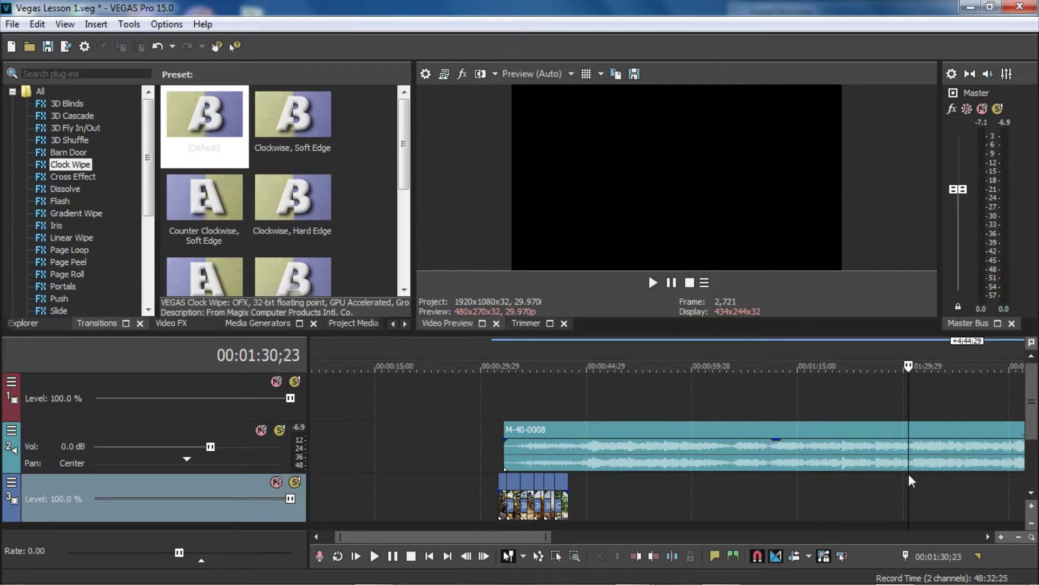
scroll(908, 473, down, 3)
key(space)
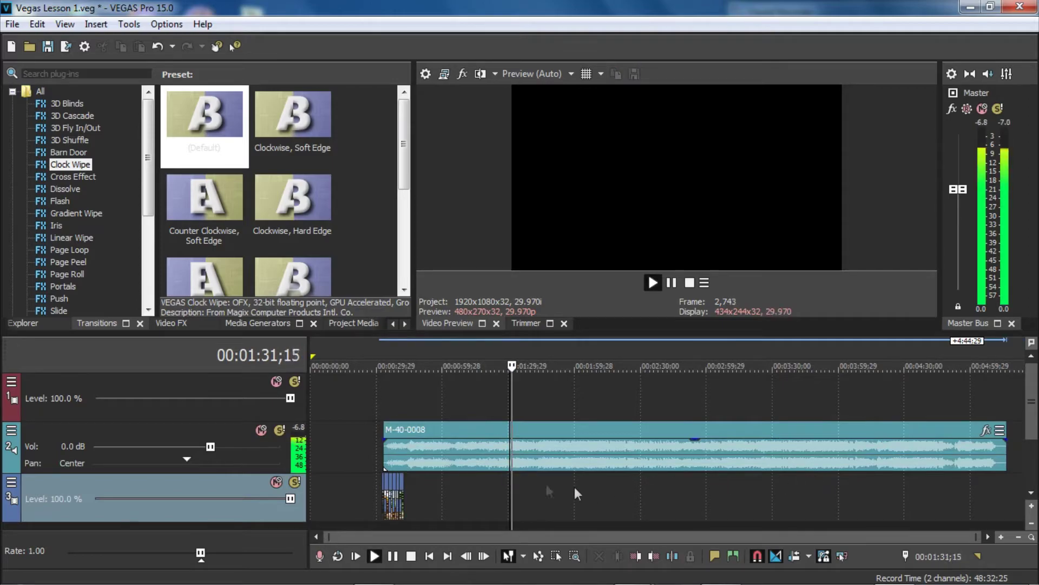
Split the M-40-0008 music at 00:01:42;01 and delete the part before the split
click(534, 455)
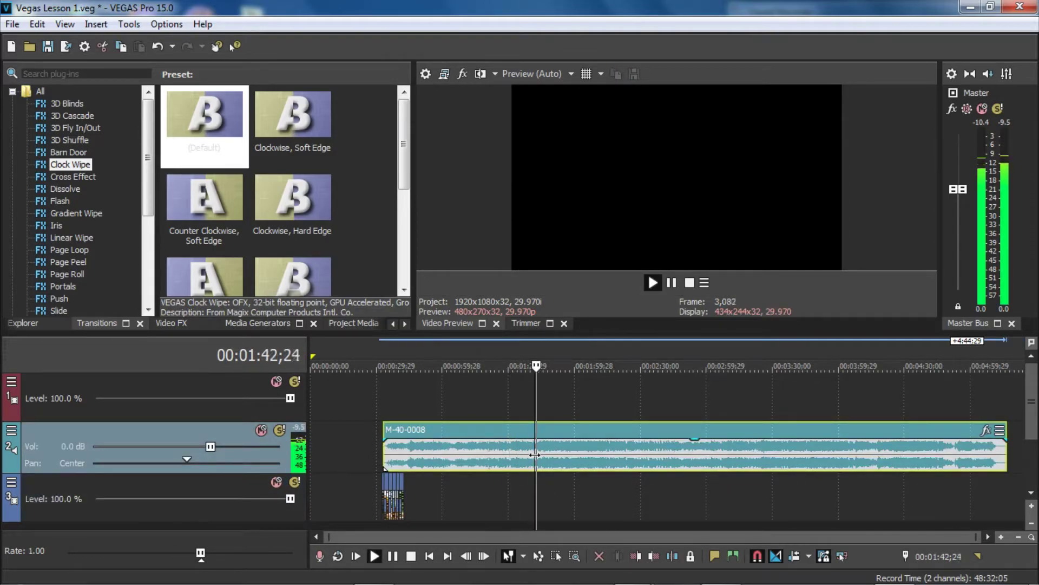
key(space)
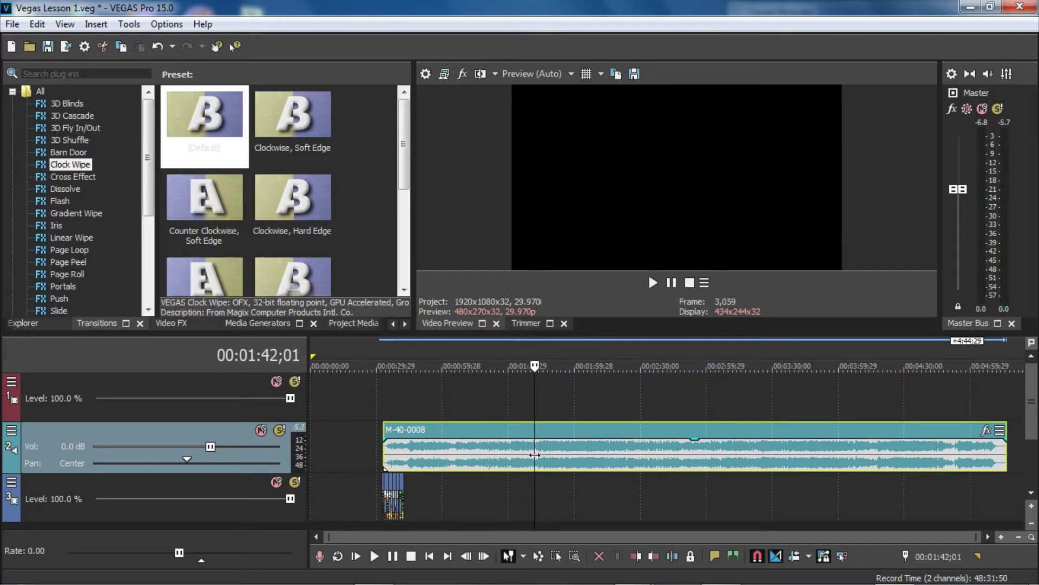
key(s)
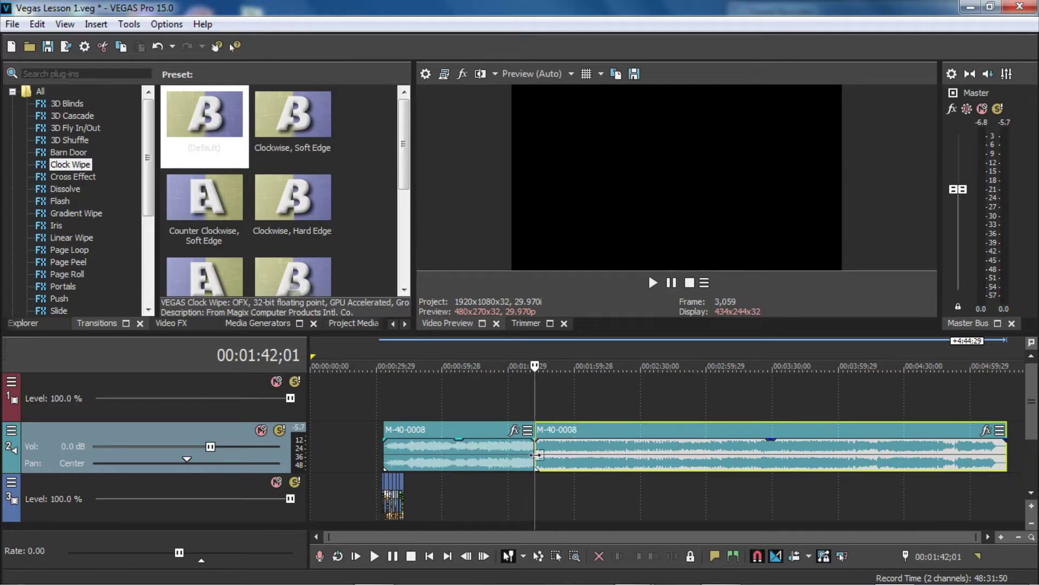
right_click(495, 452)
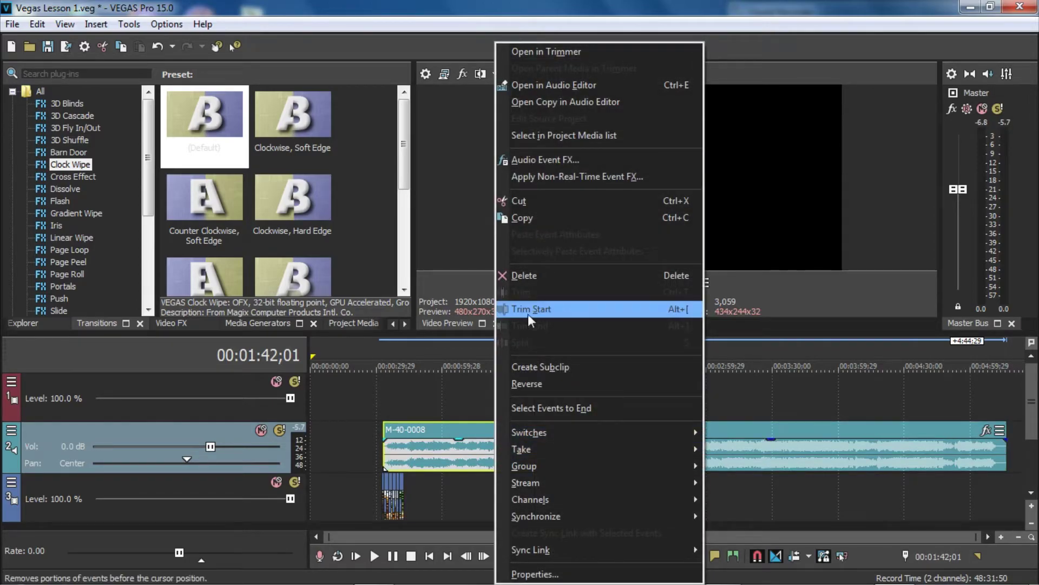
click(526, 276)
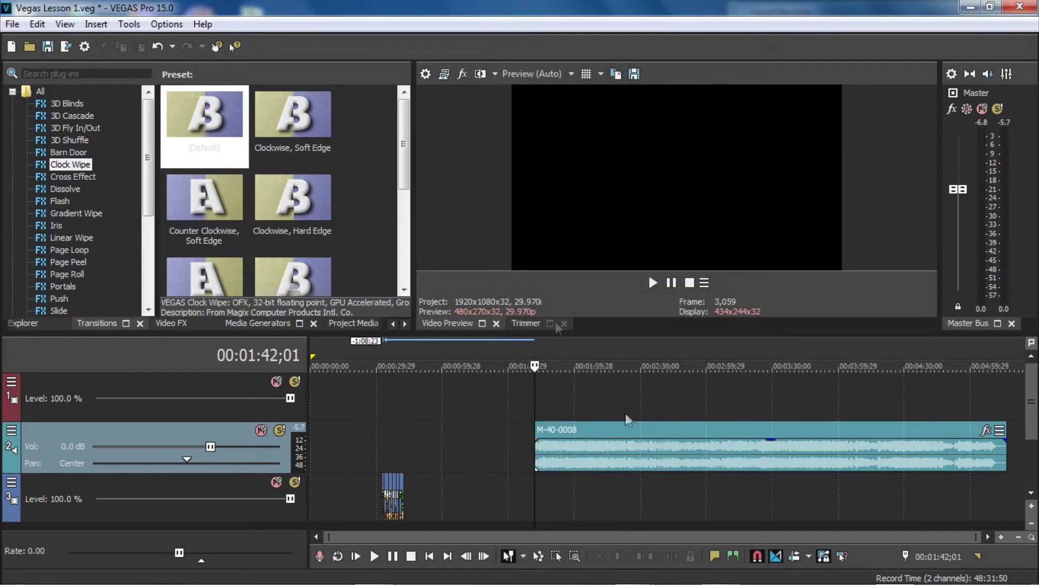
Move the remaining music earlier on the timeline so it starts together with image 1
drag(758, 470, 621, 472)
click(621, 472)
scroll(637, 492, up, 3)
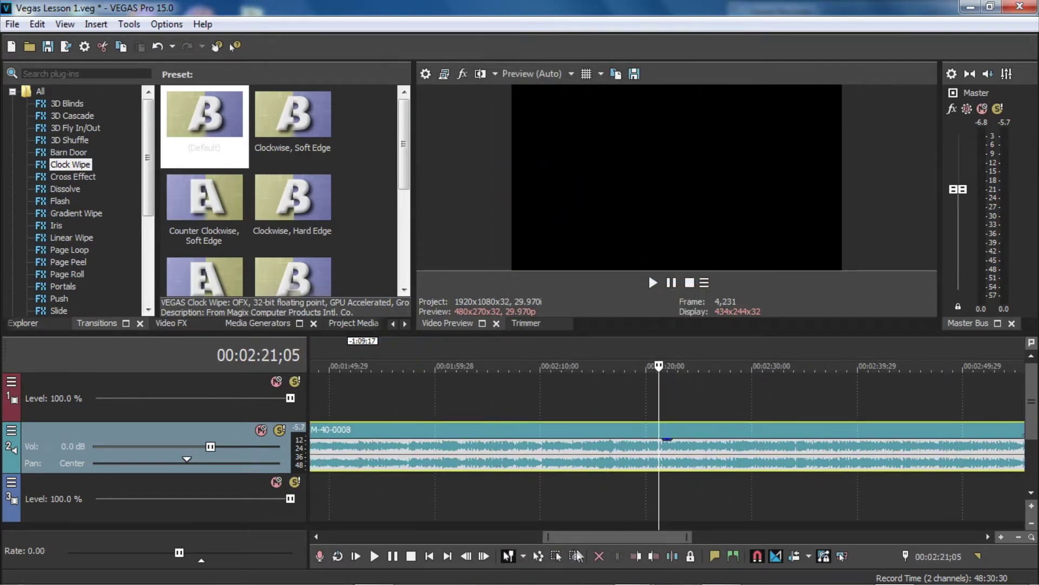
drag(576, 536, 378, 535)
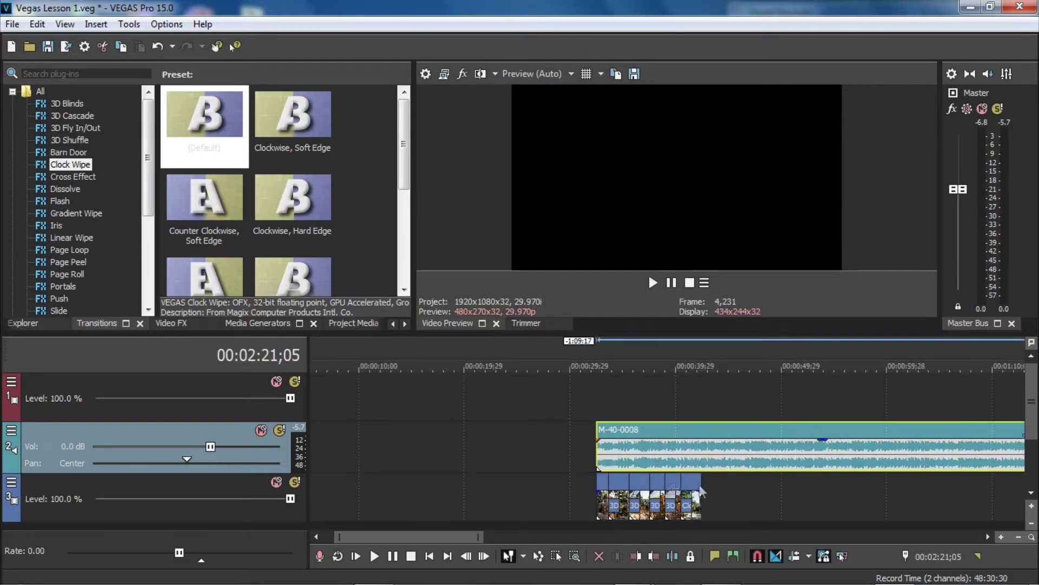
Split the music at the end of image 6, at 00:00:42;13, and delete the part after the split
click(703, 461)
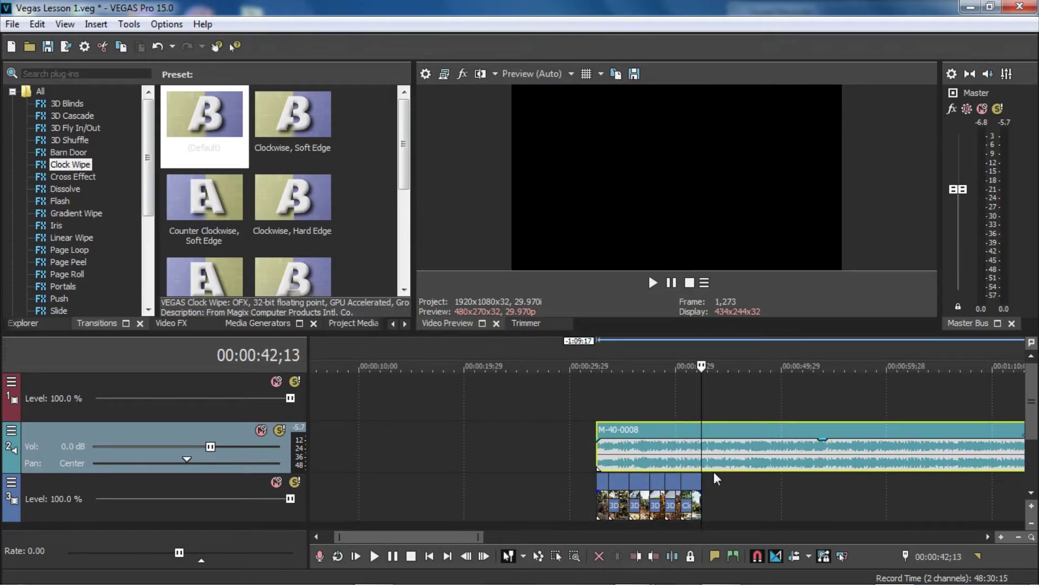
key(s)
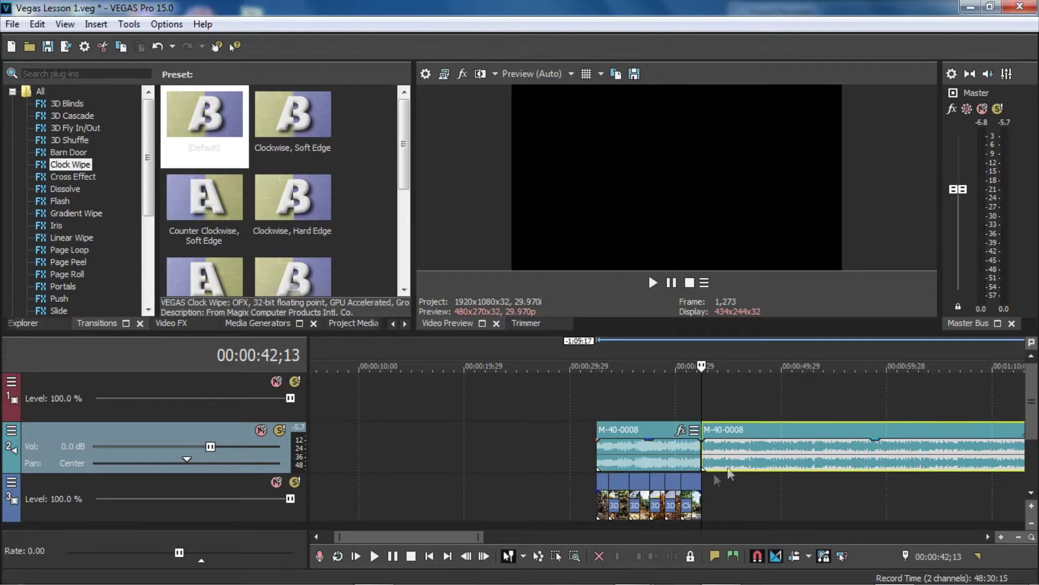
right_click(735, 446)
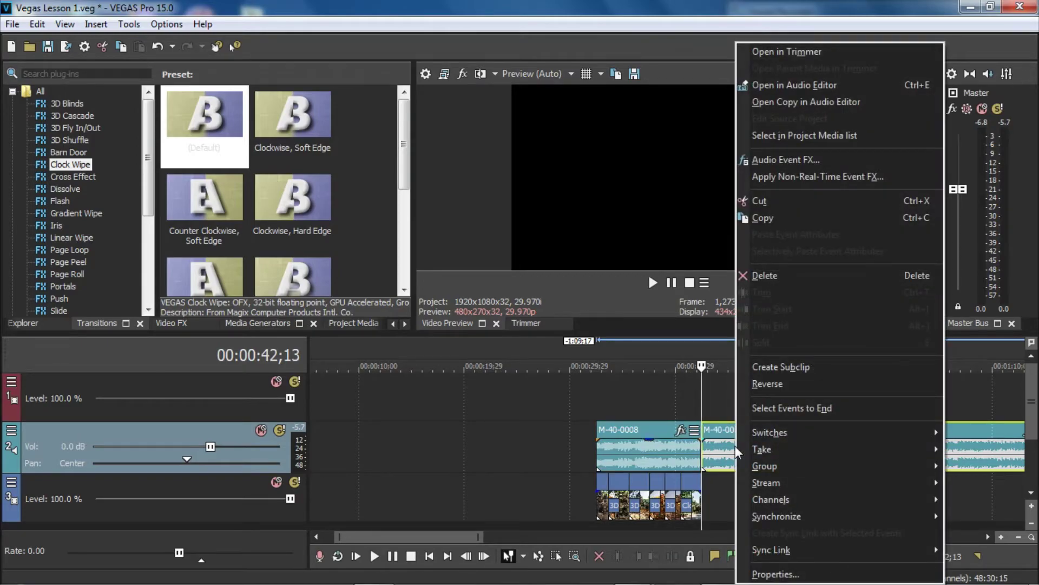
click(763, 278)
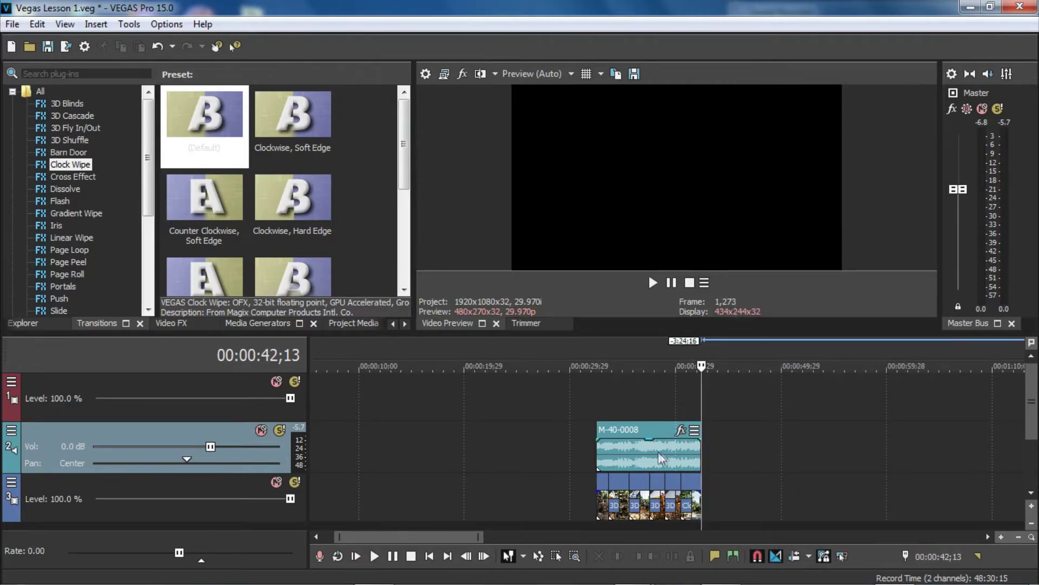
Select the time range from 00:00:32;14 to 00:00:42;13, covering the six images and the music
double_click(392, 423)
drag(340, 394, 731, 427)
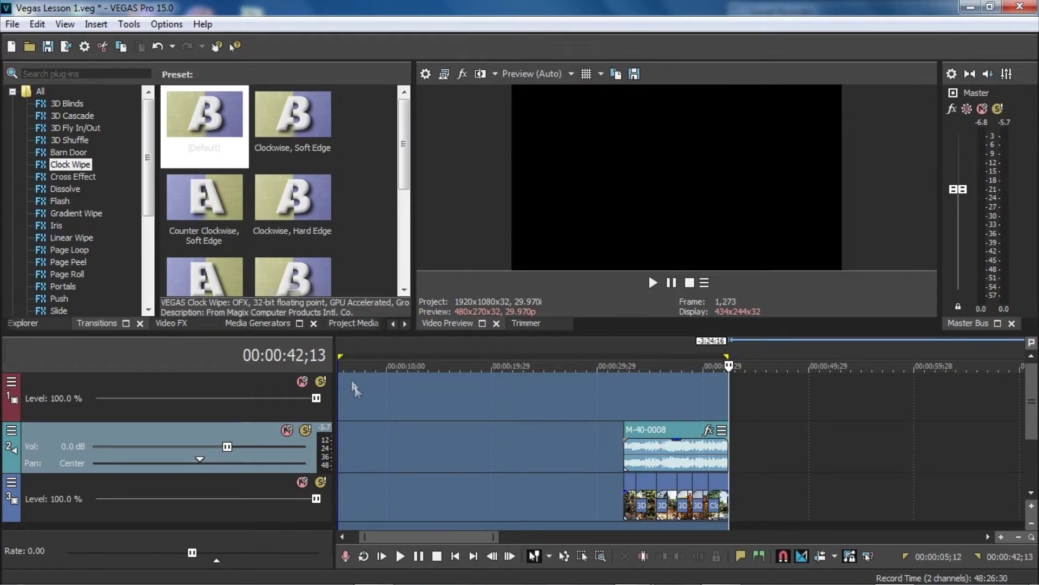
drag(339, 374, 625, 413)
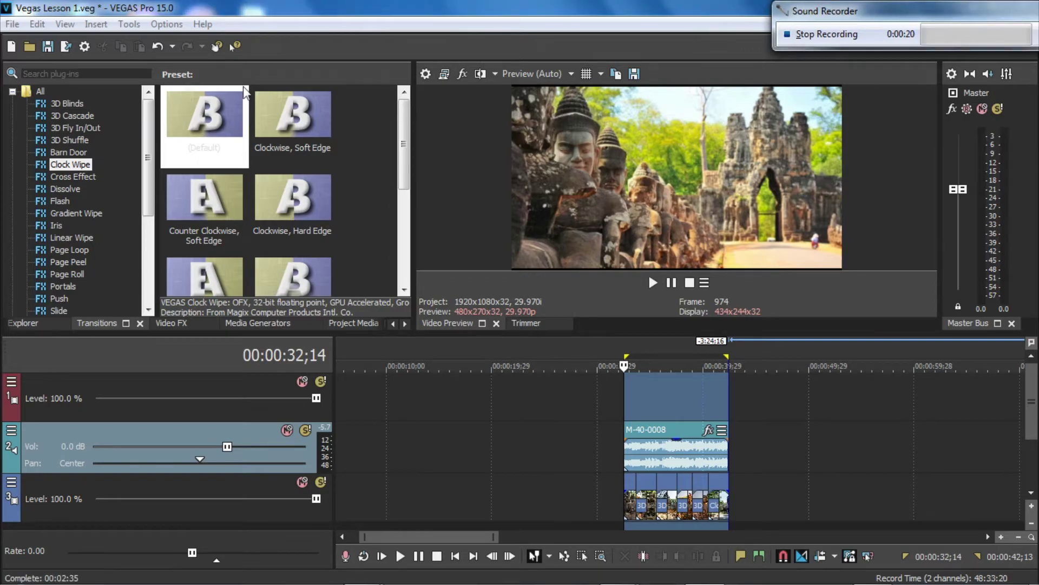
Set up a MAGIX AVC/AAC MP4 render with the Internet HD 1080p 59.94 fps template, saving to the Vegas Turtorial folder
click(18, 25)
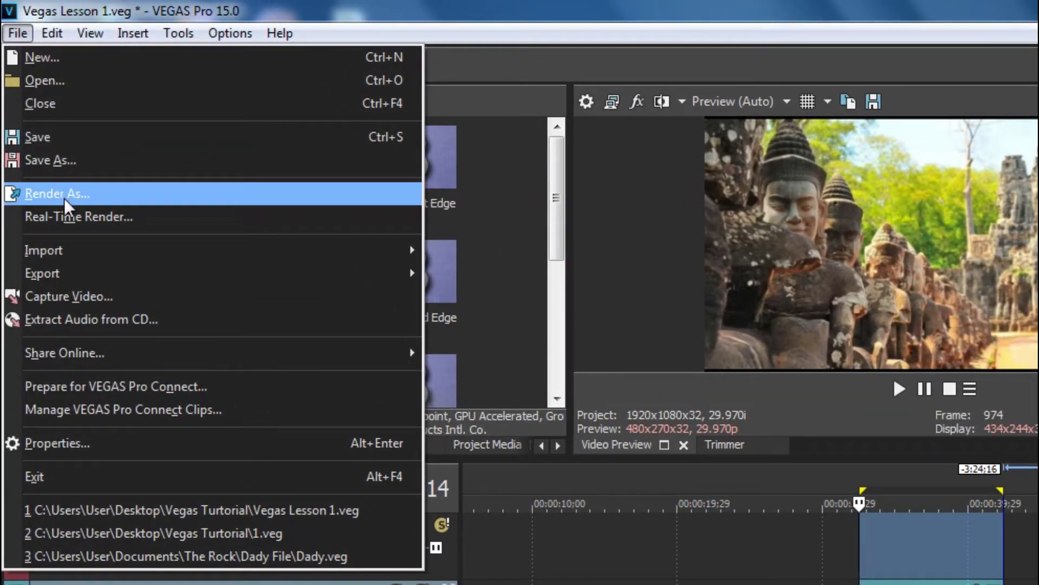
click(56, 193)
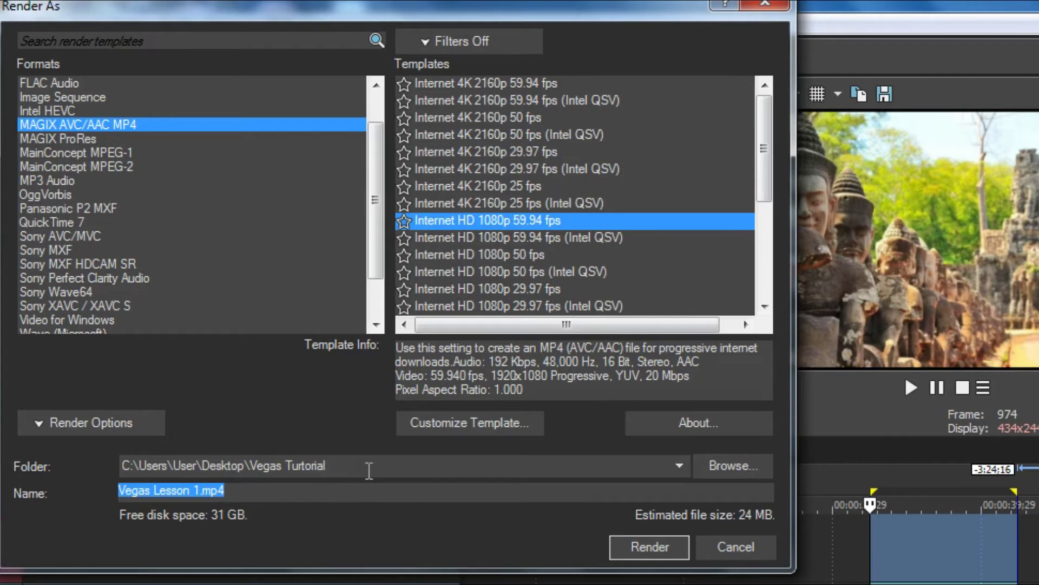
click(742, 472)
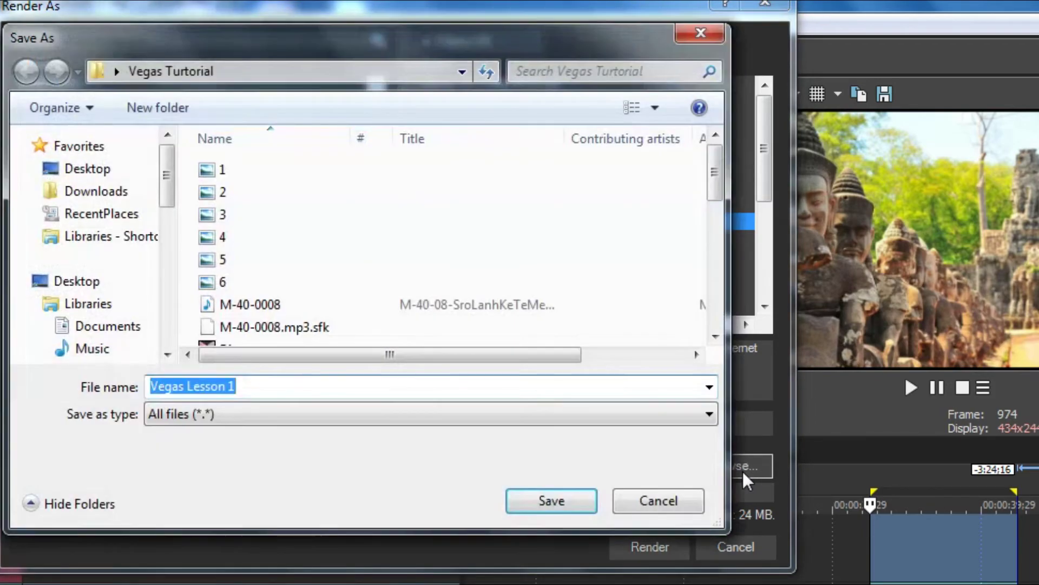
click(622, 503)
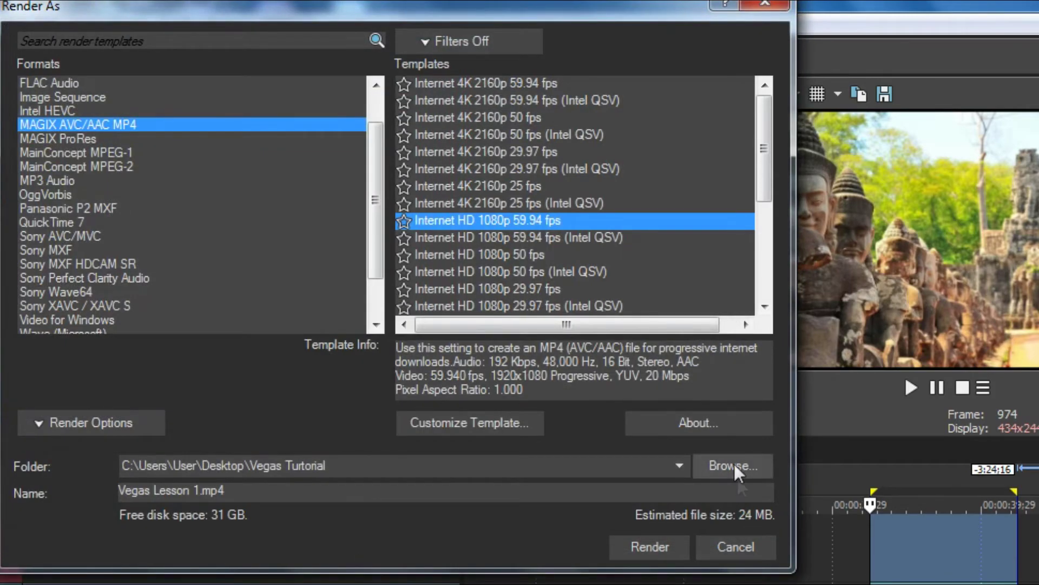
Name the output file Vegas Lesson 1a.mp4 and render the selected range
click(200, 491)
text(a)
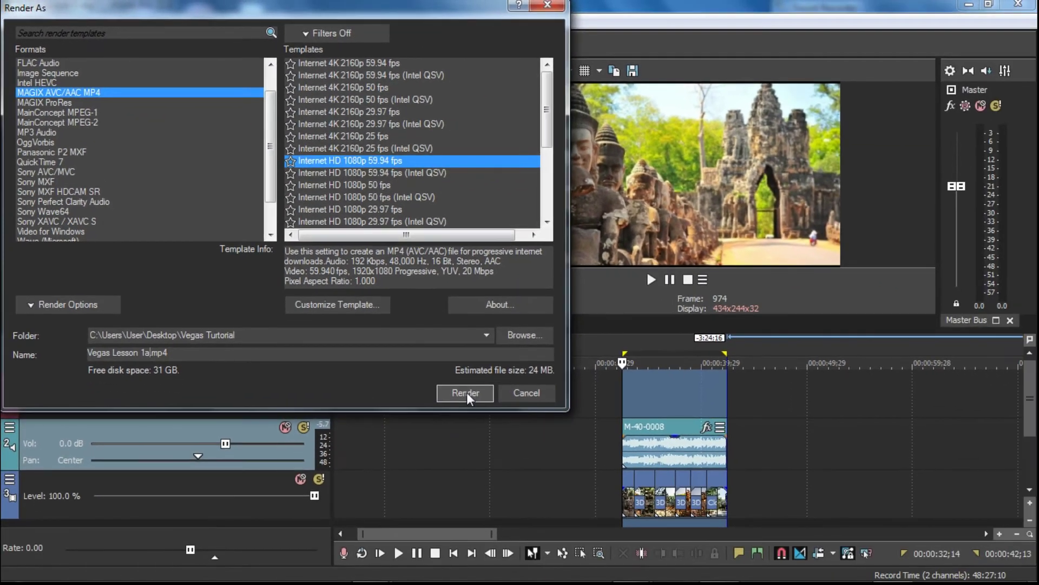
click(465, 393)
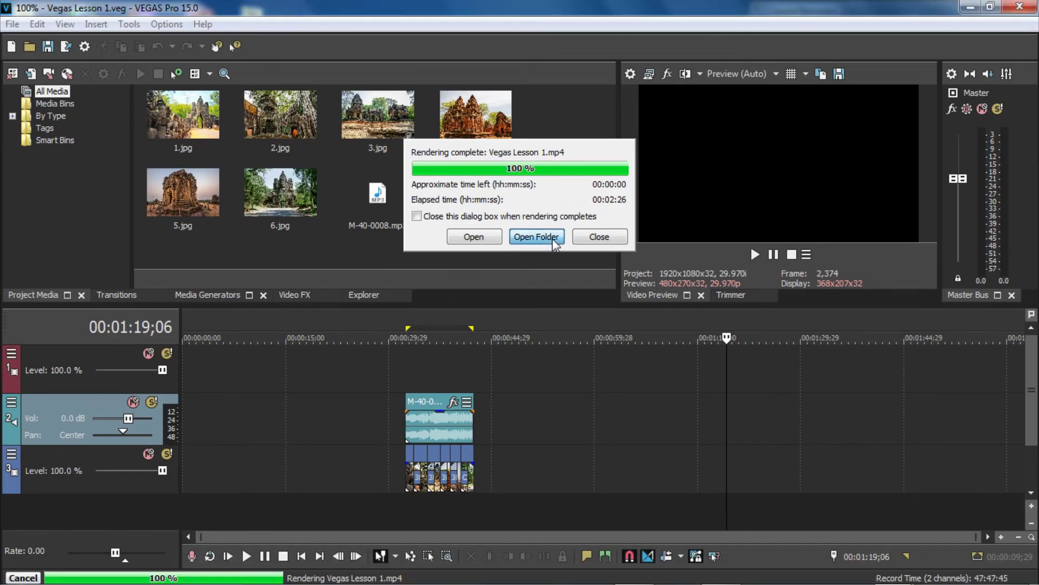
Open the folder containing the finished render and play the Vegas Lesson 1 video
click(553, 238)
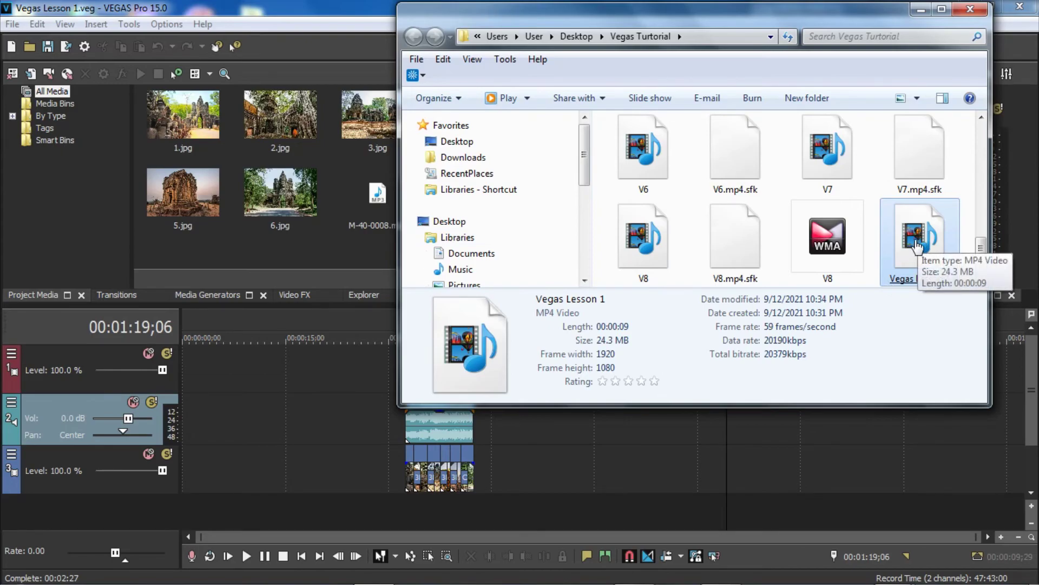
double_click(916, 247)
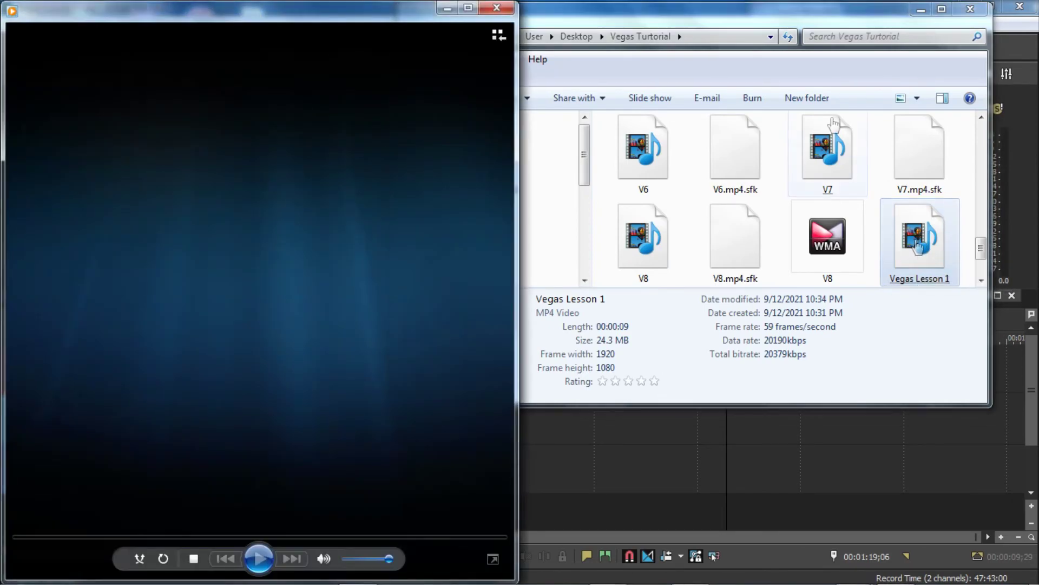